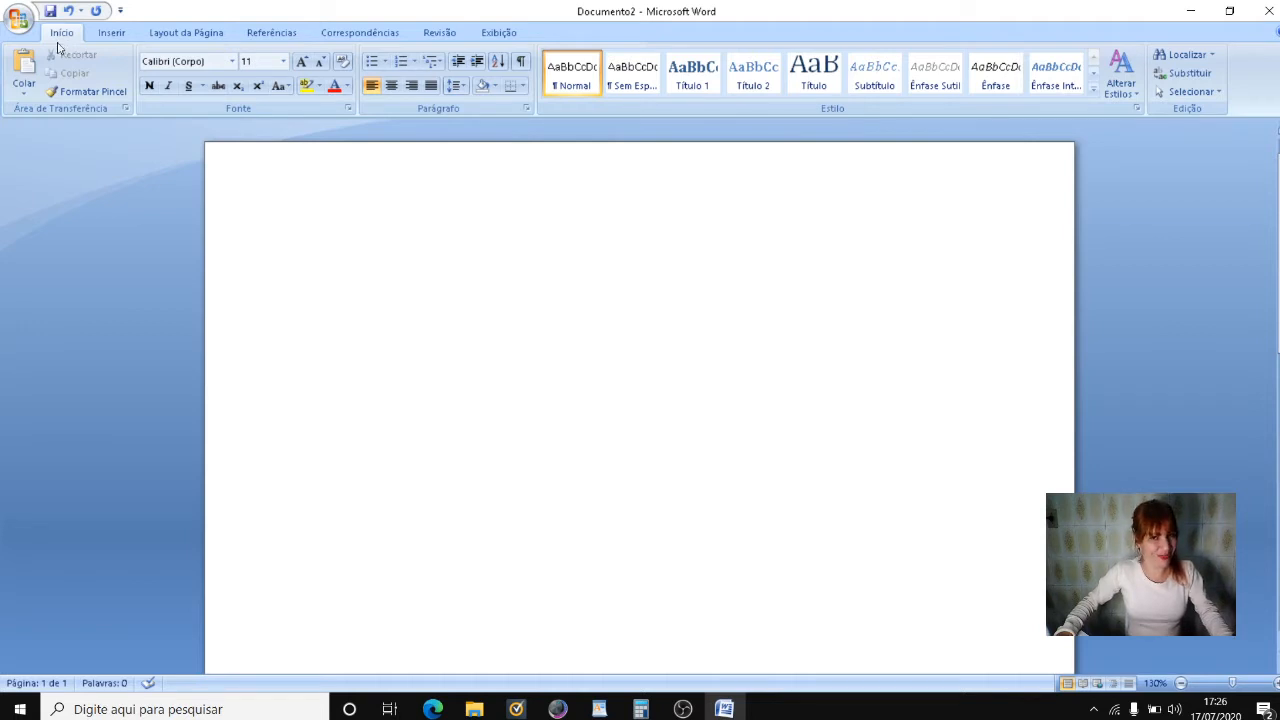
# Insert a table with two columns and two rows at the start of the blank document.
pyautogui.click(112, 33)
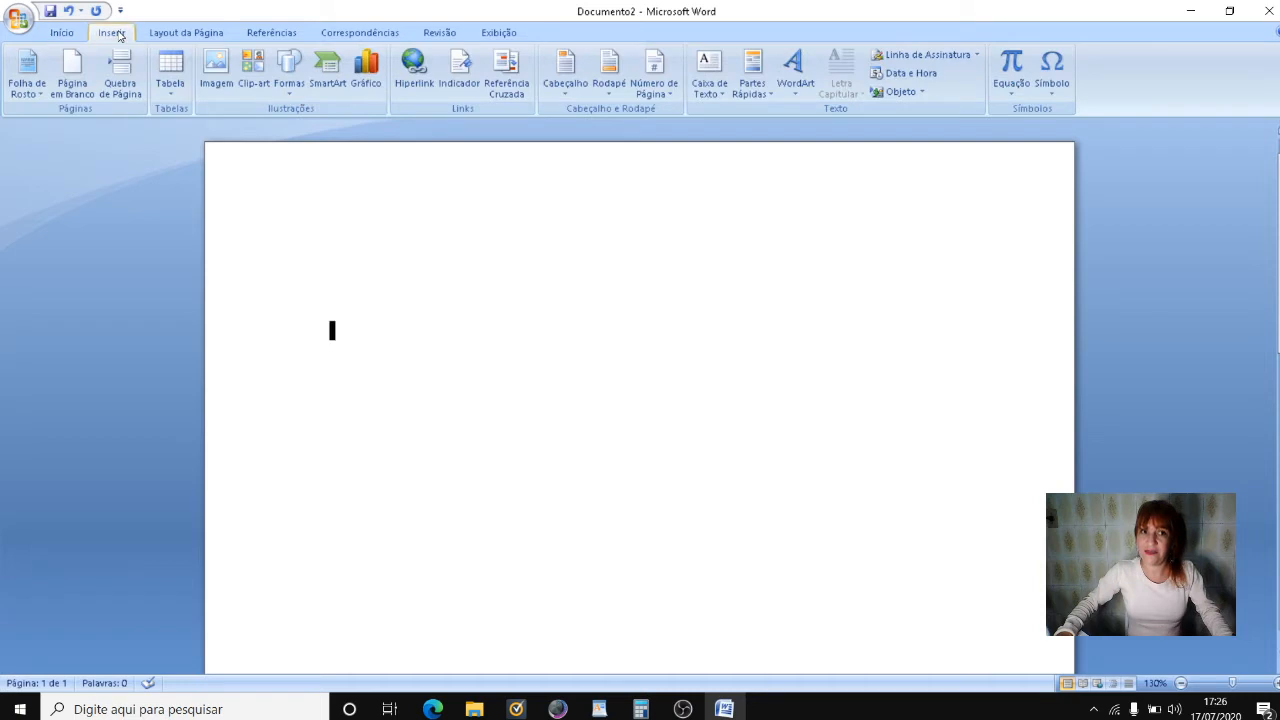
pyautogui.click(175, 91)
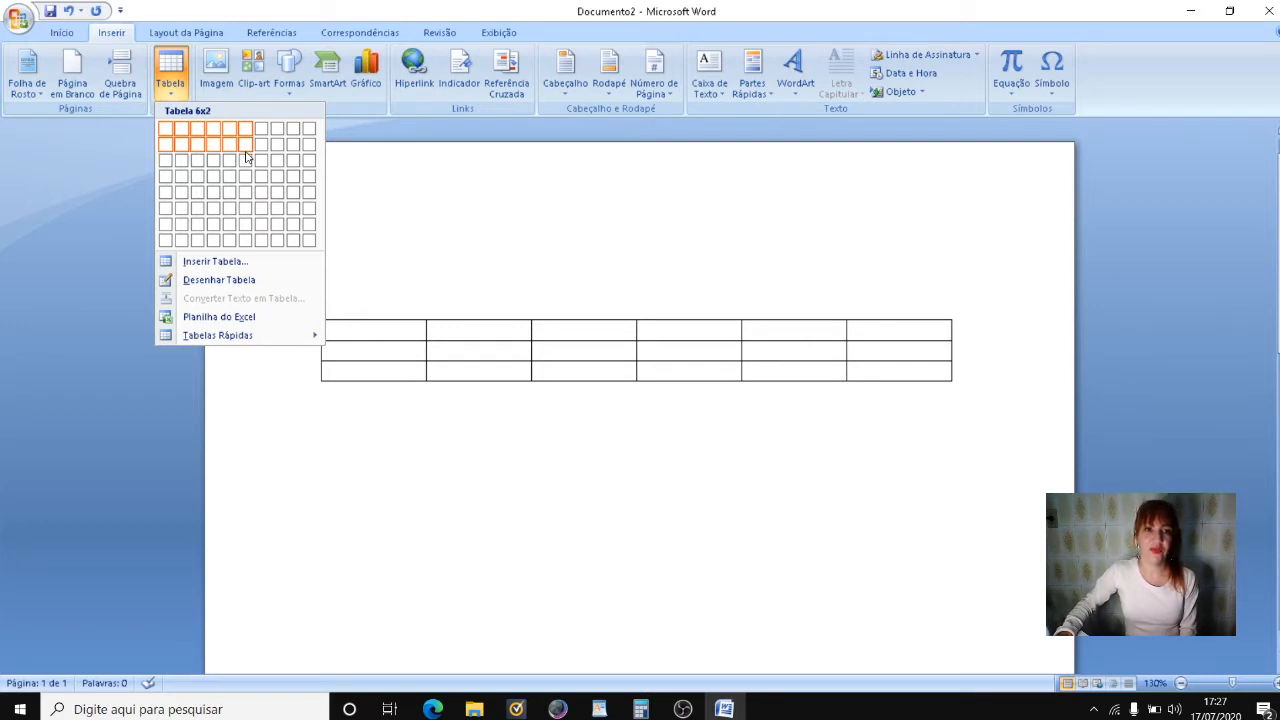
pyautogui.click(182, 145)
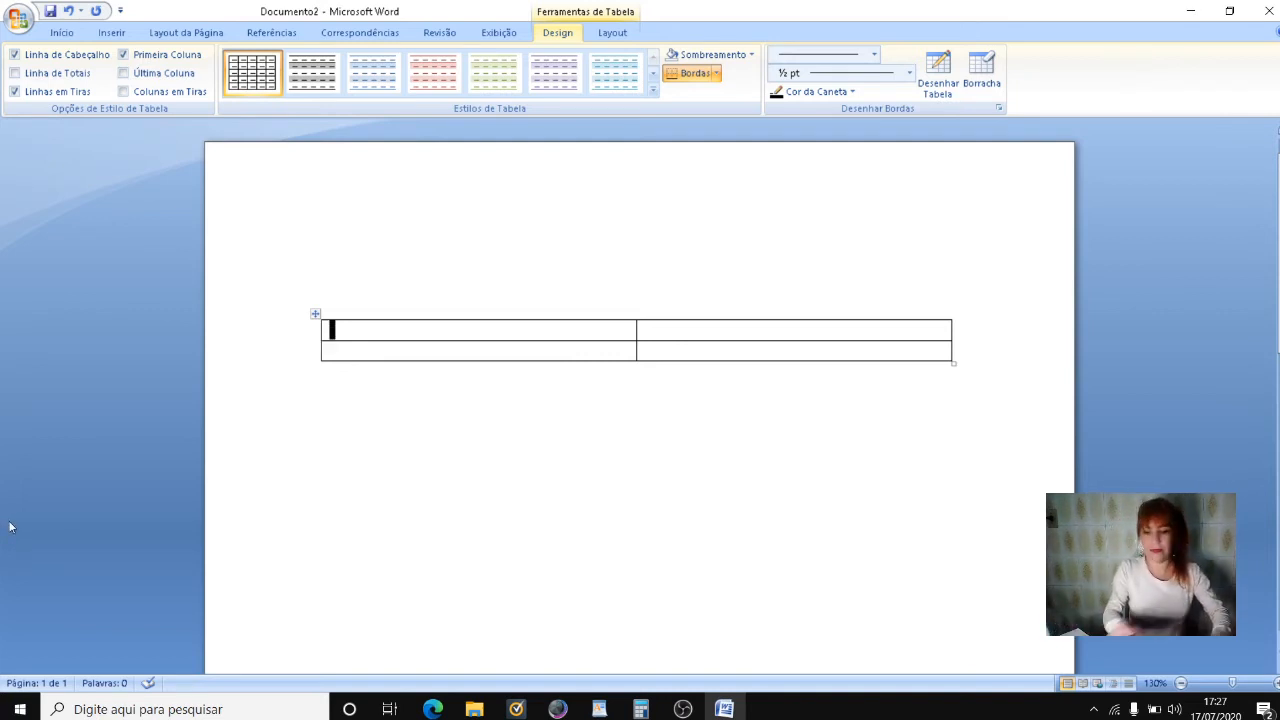
# Enter the column headings DATAS and HORÁRIO in capitals in the table's first row.
pyautogui.write('Datas')
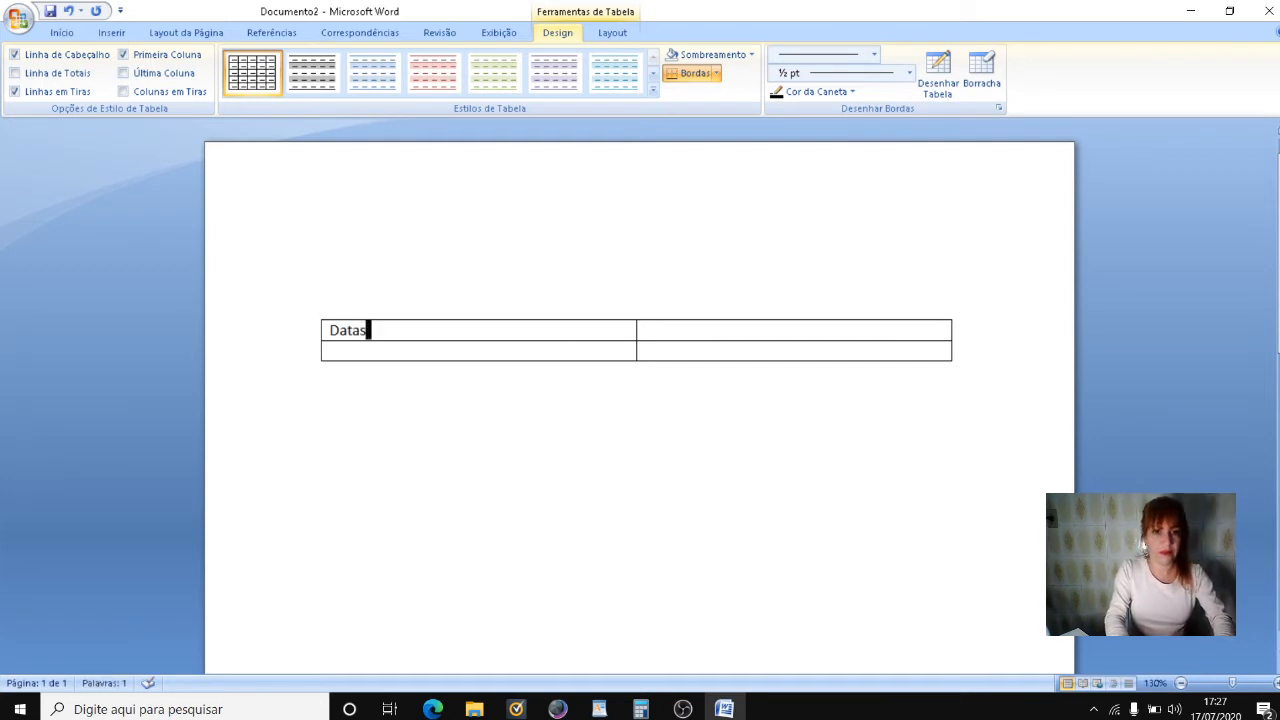
pyautogui.press('BackSpace')
pyautogui.press('BackSpace')
pyautogui.press('BackSpace')
pyautogui.press('BackSpace')
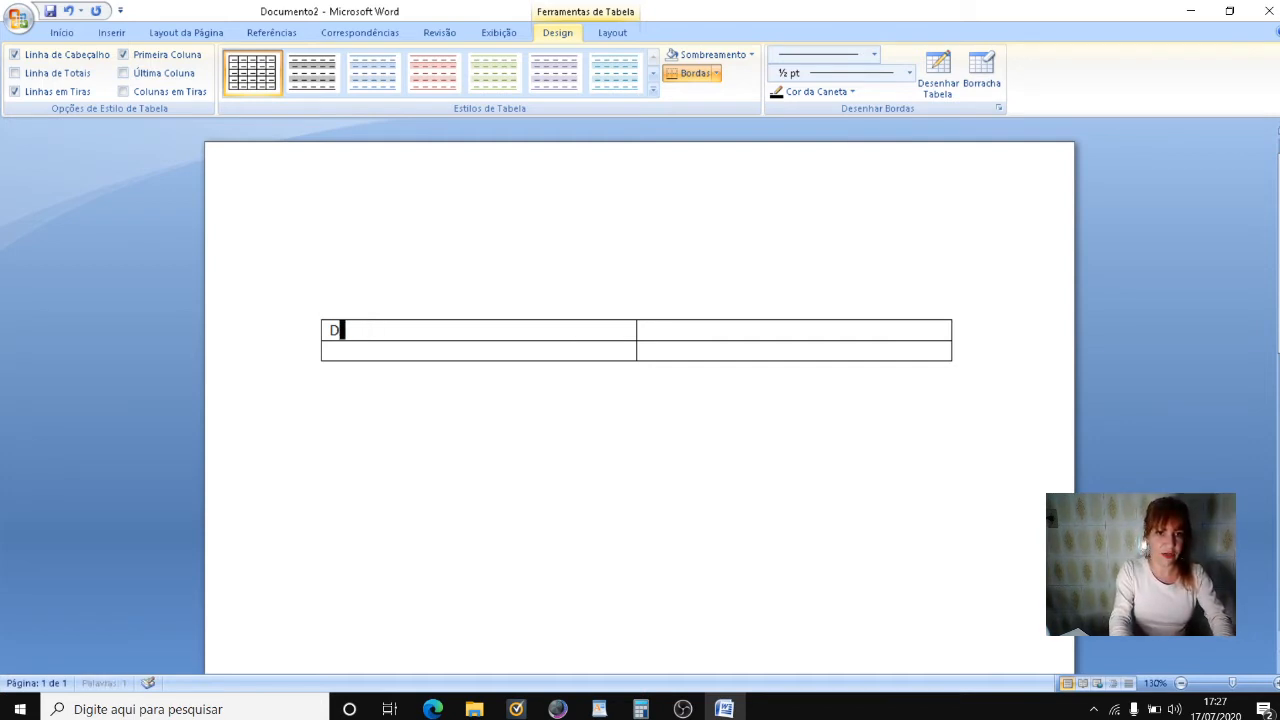
pyautogui.write('ATAS')
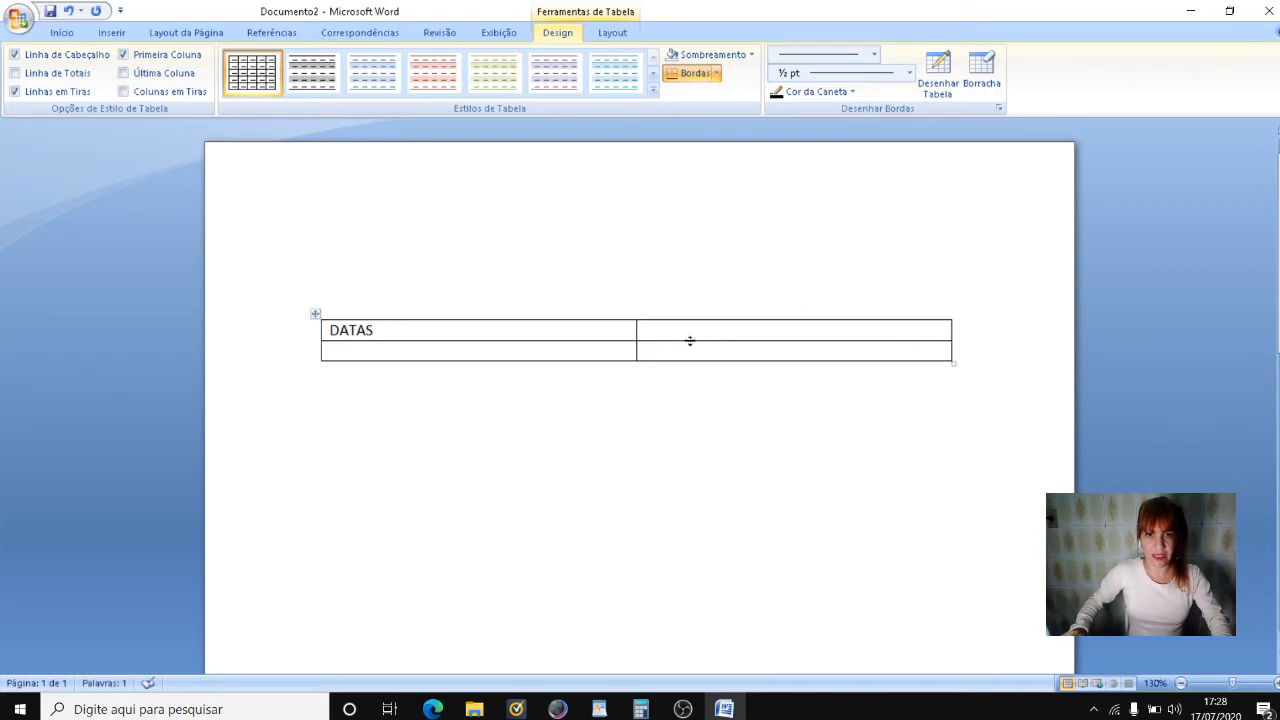
pyautogui.click(703, 334)
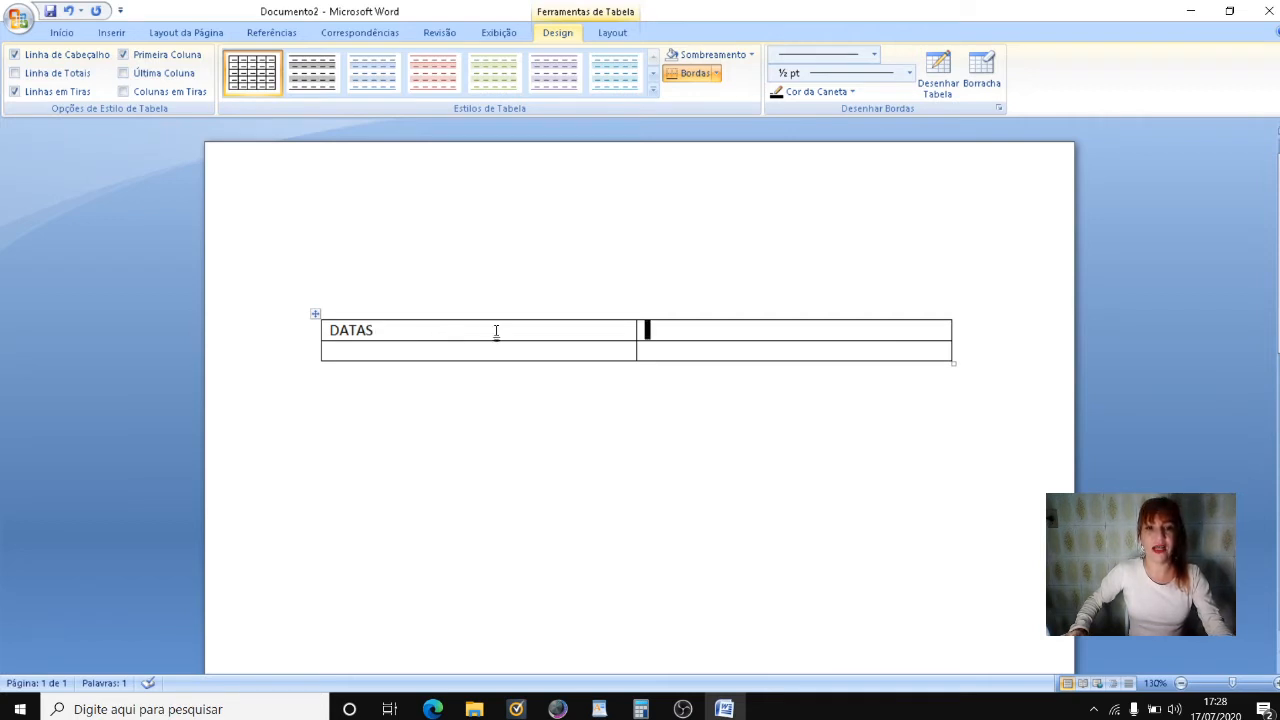
pyautogui.press('Tab')
pyautogui.press('Tab')
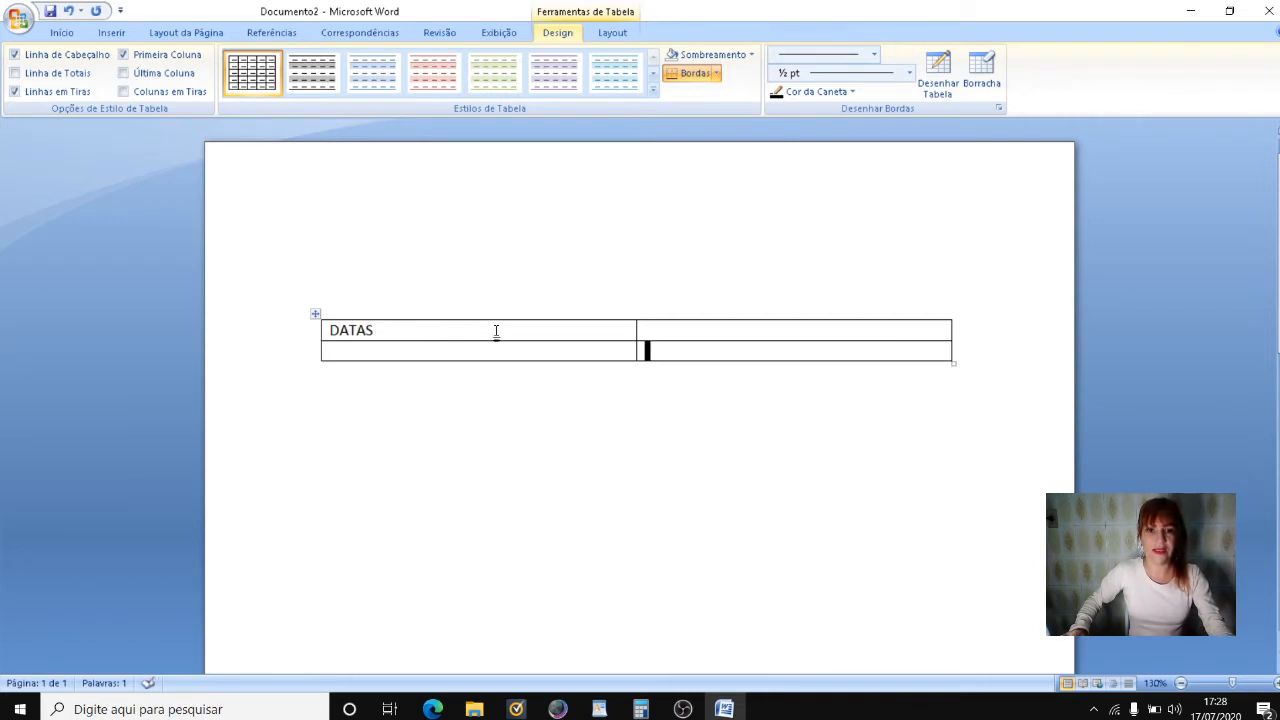
pyautogui.click(390, 334)
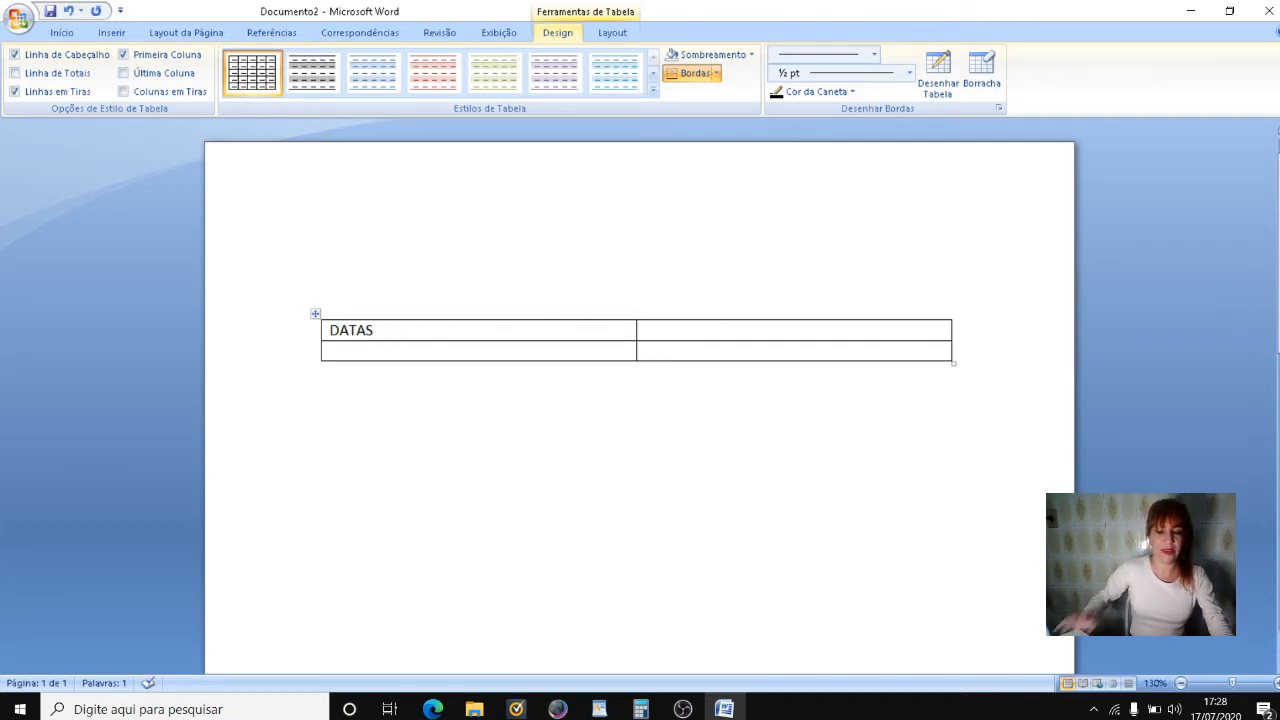
pyautogui.write('HORÁRIO')
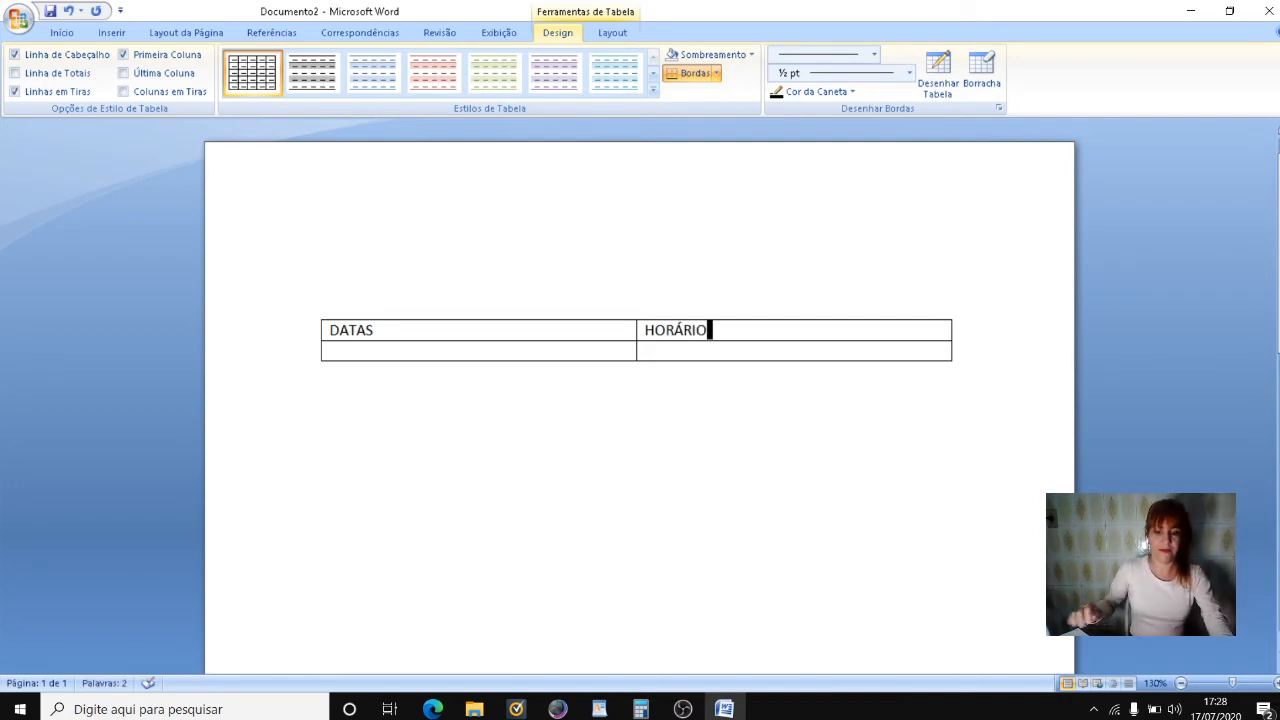
# Fill the cell below DATAS with "20/12 A 22/12 – QUARTA E SEXTA".
pyautogui.press('Tab')
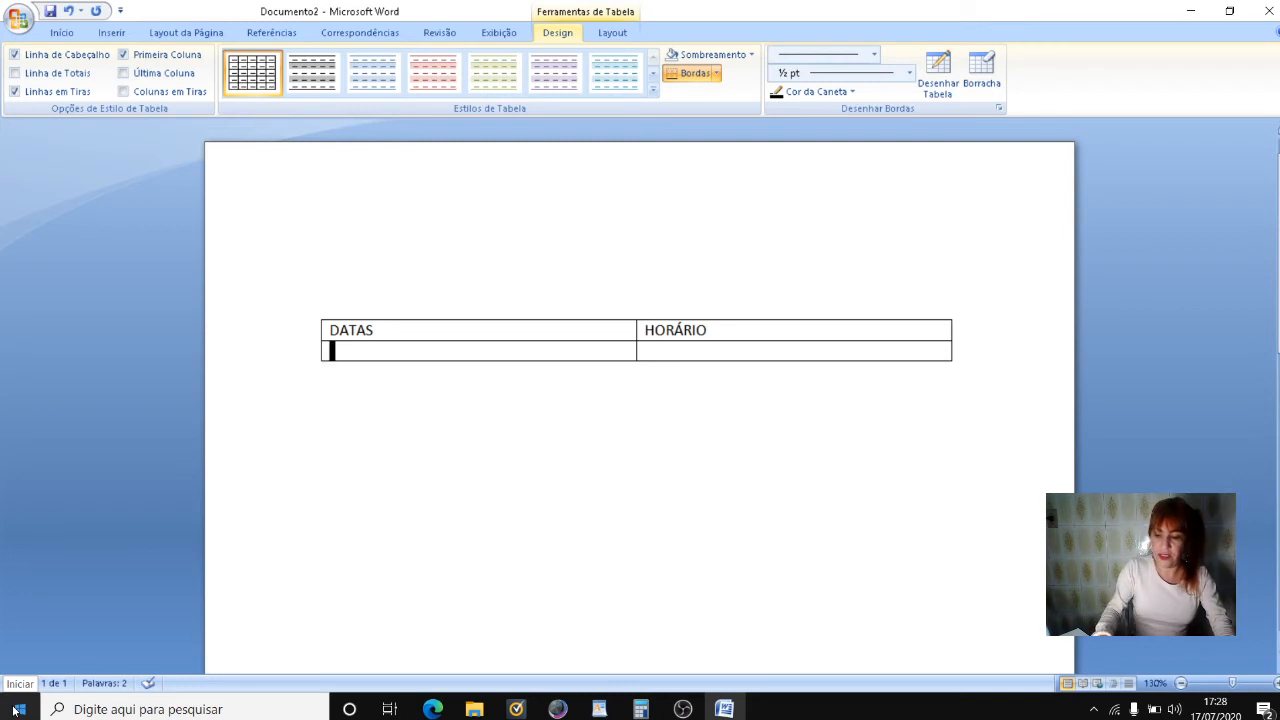
pyautogui.write('20')
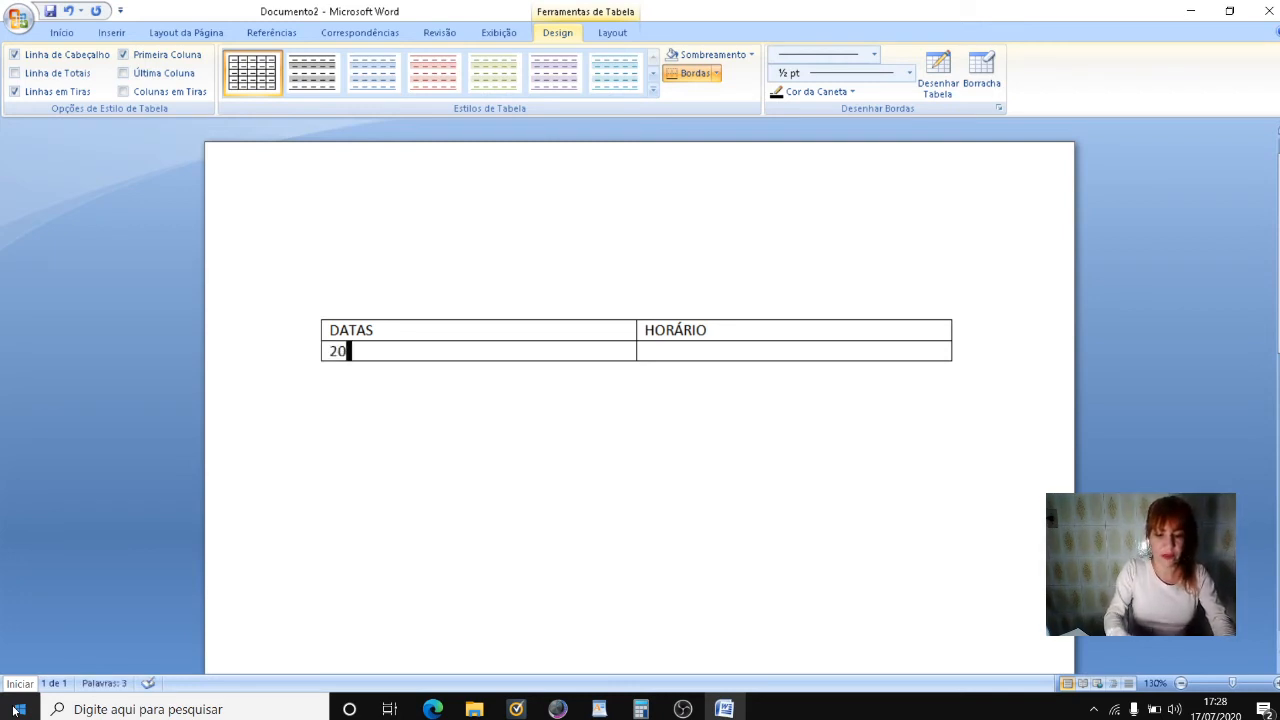
pyautogui.write('/12')
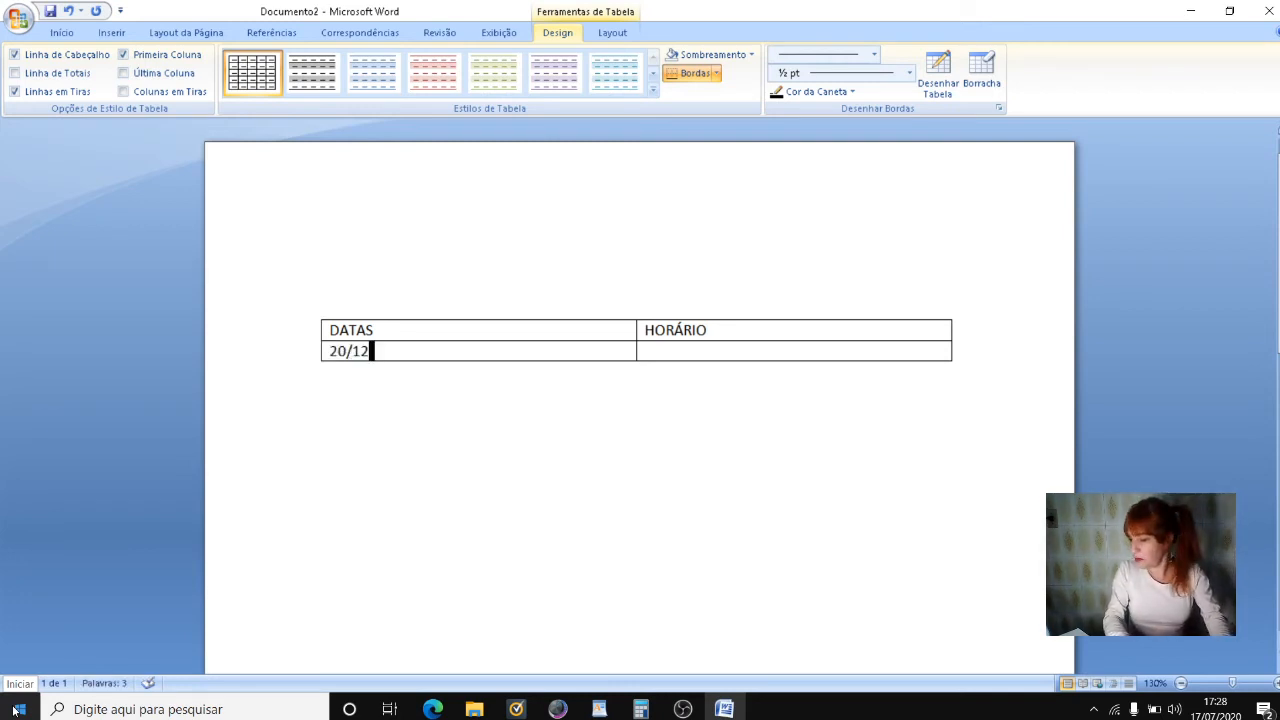
pyautogui.write(' A')
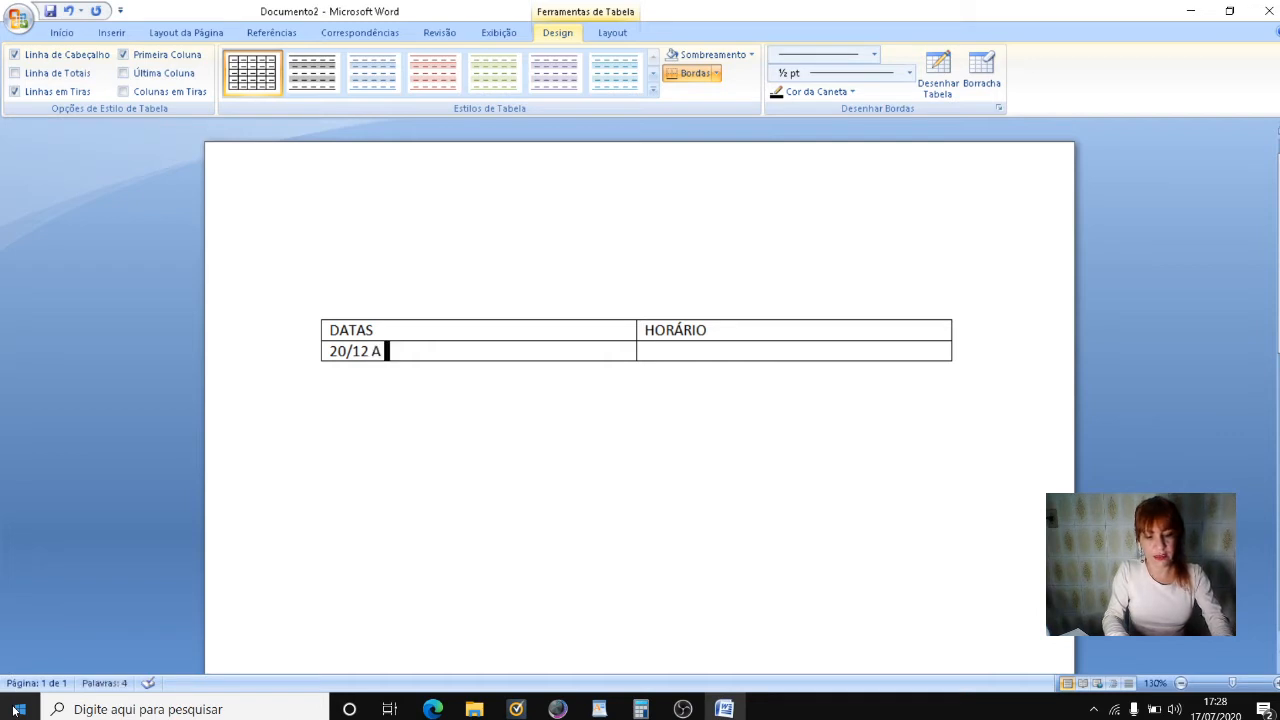
pyautogui.write(' 22')
pyautogui.write('12')
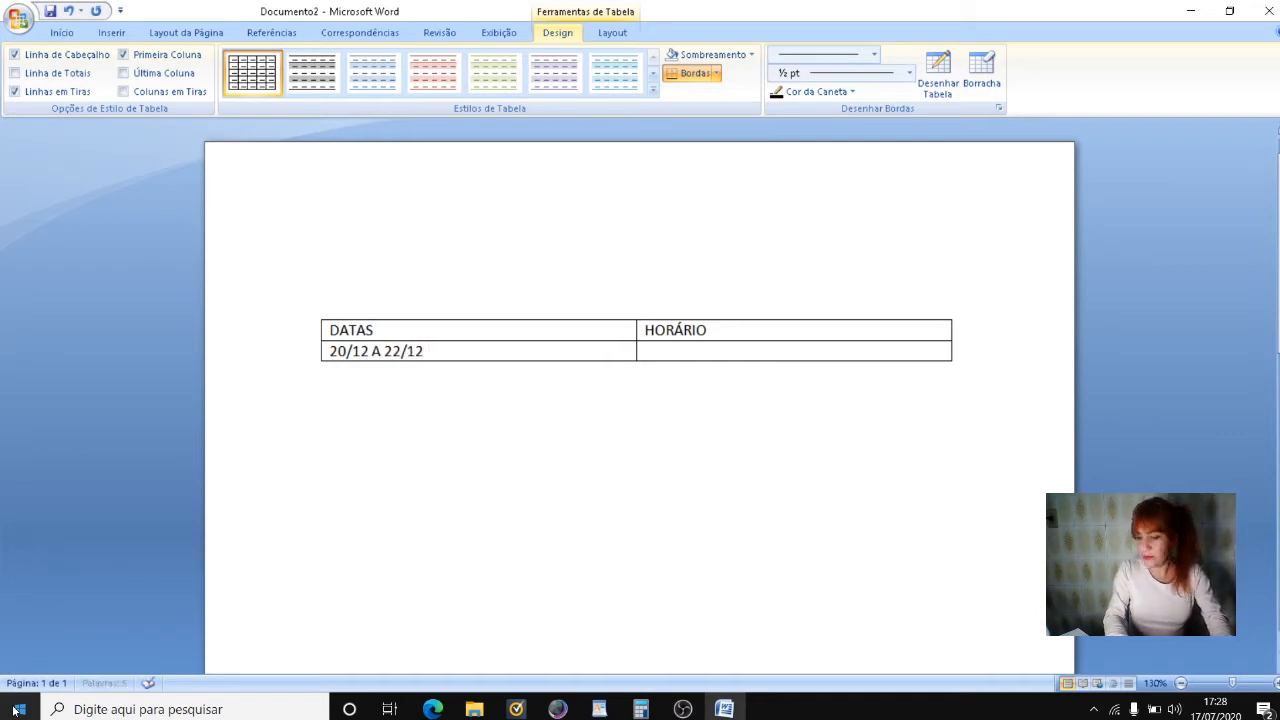
pyautogui.write(' - qUA')
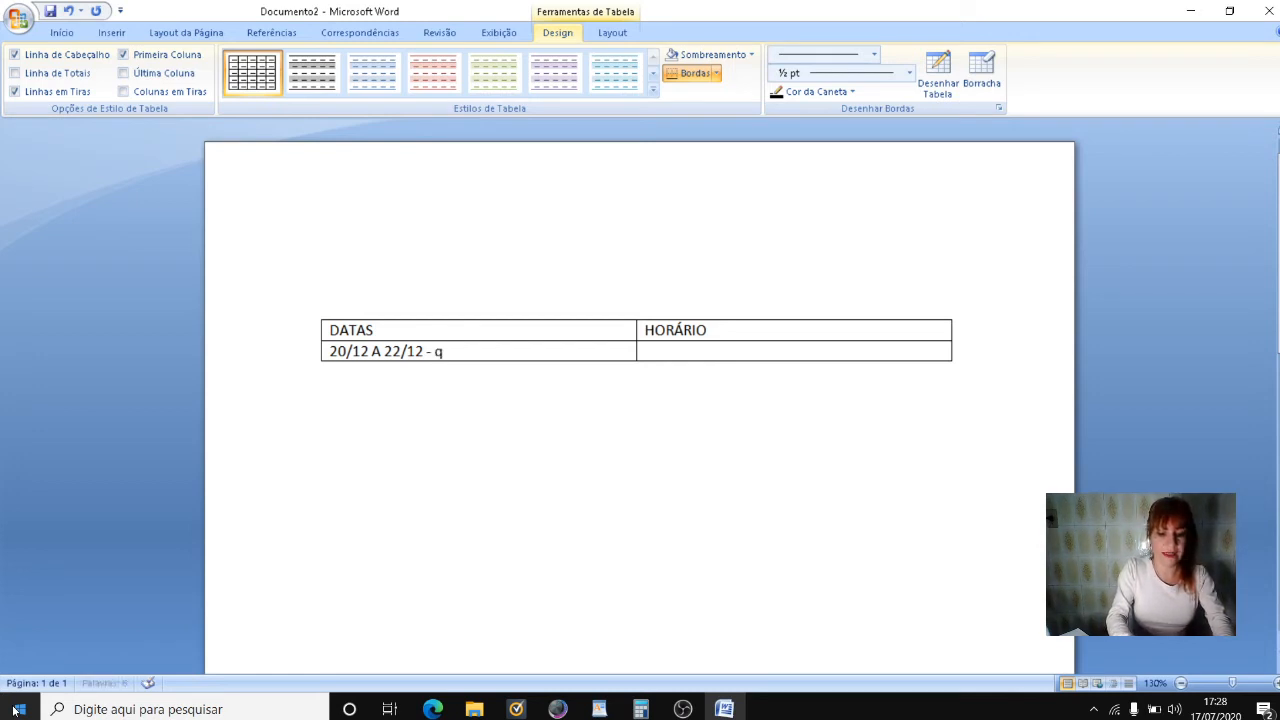
pyautogui.press('BackSpace')
pyautogui.press('BackSpace')
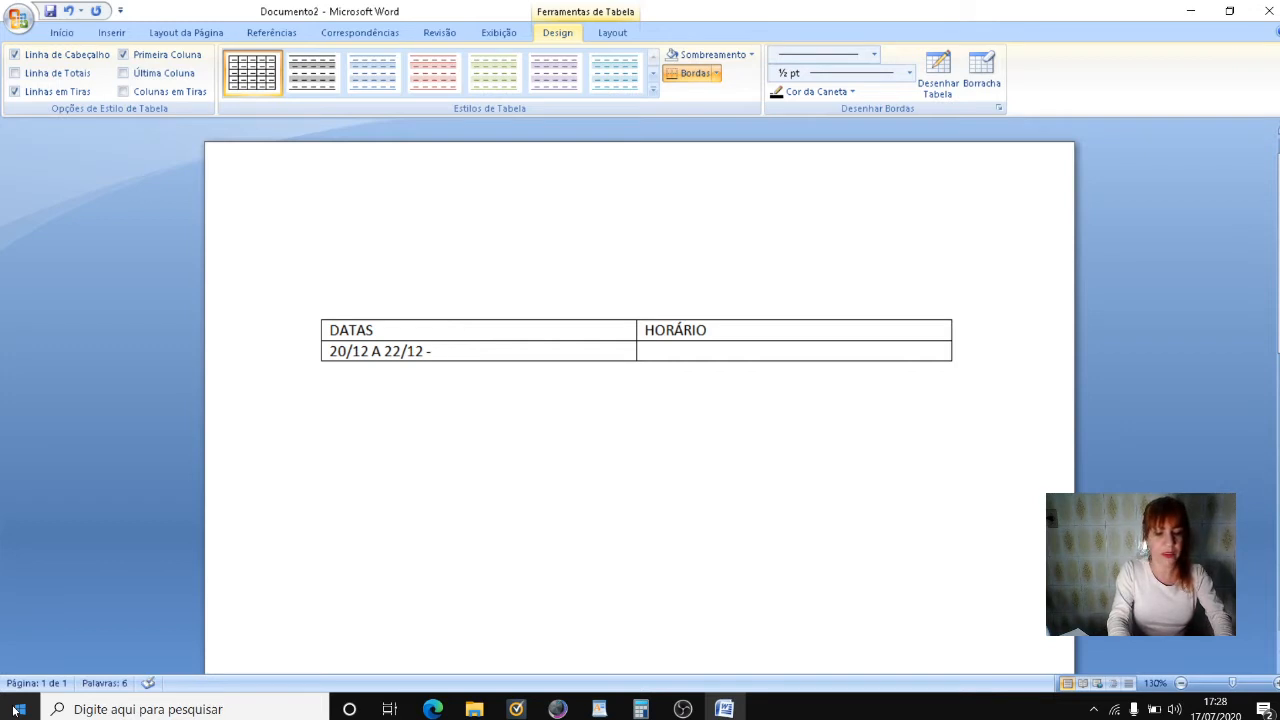
pyautogui.write('QUARTA ')
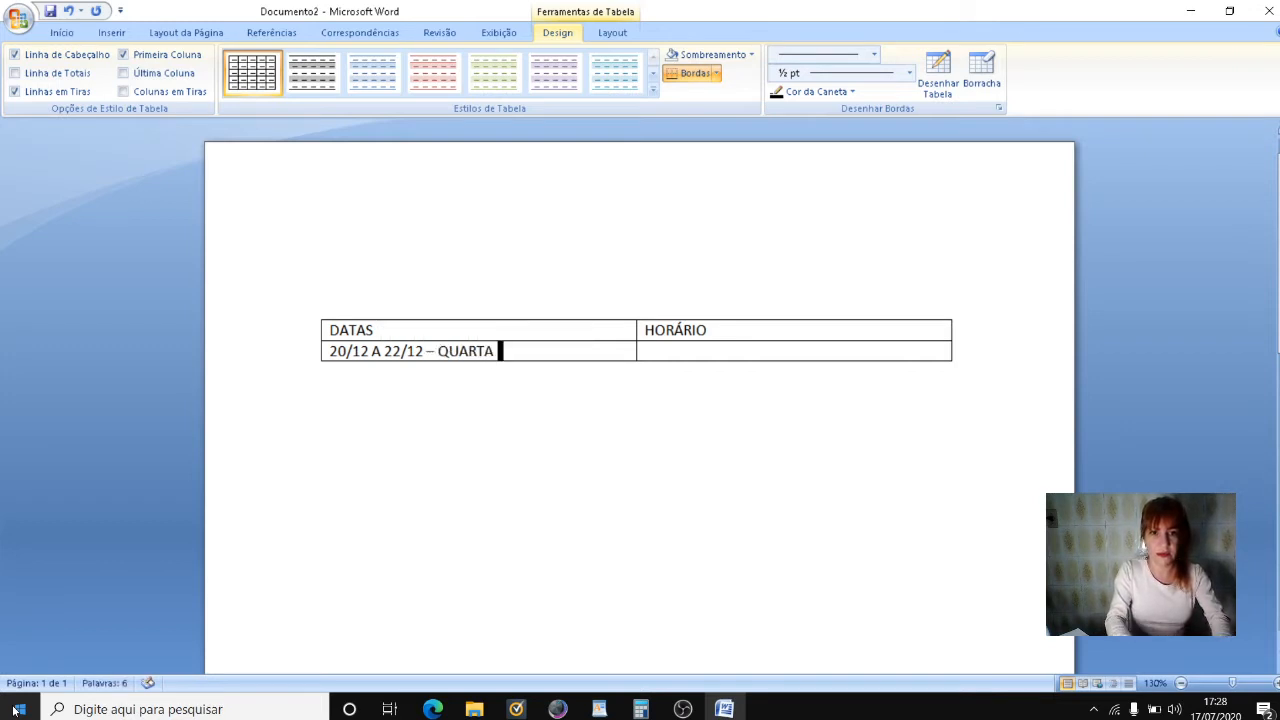
pyautogui.write('E SEXT')
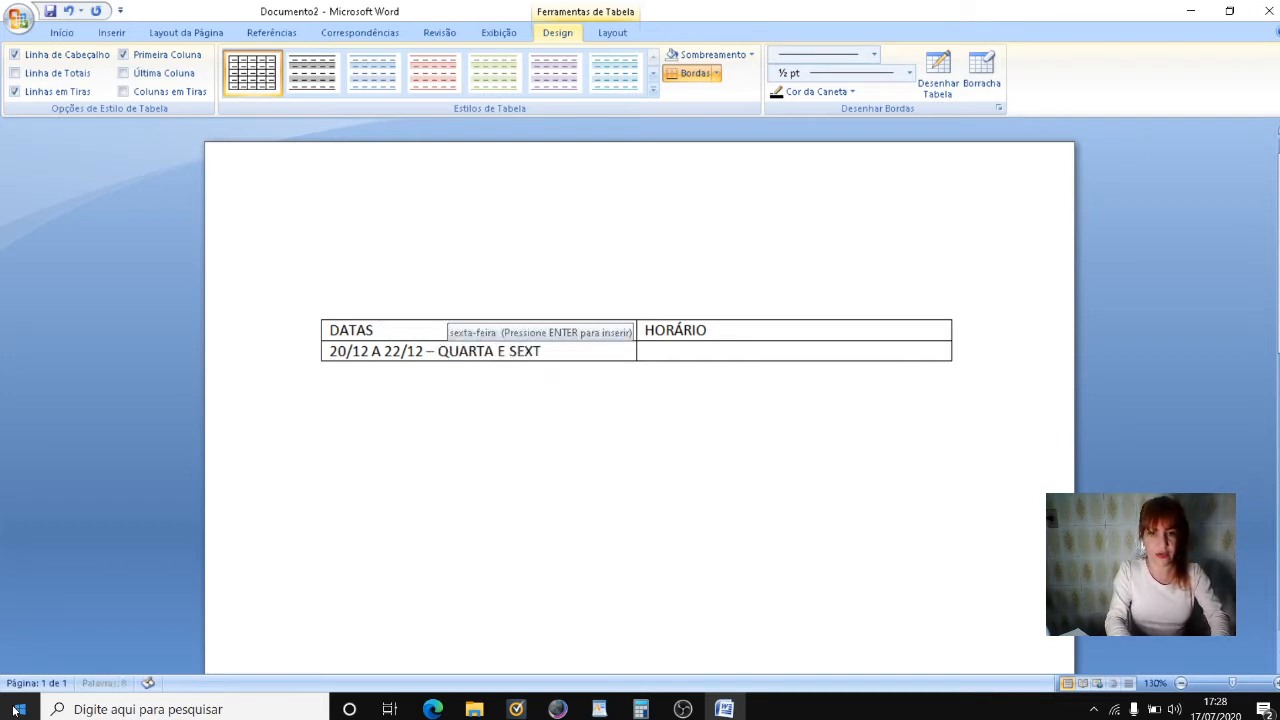
pyautogui.write('A')
# Enter the hours "9H AS 21H" beside the first date range, in the HORÁRIO column.
pyautogui.press('Tab')
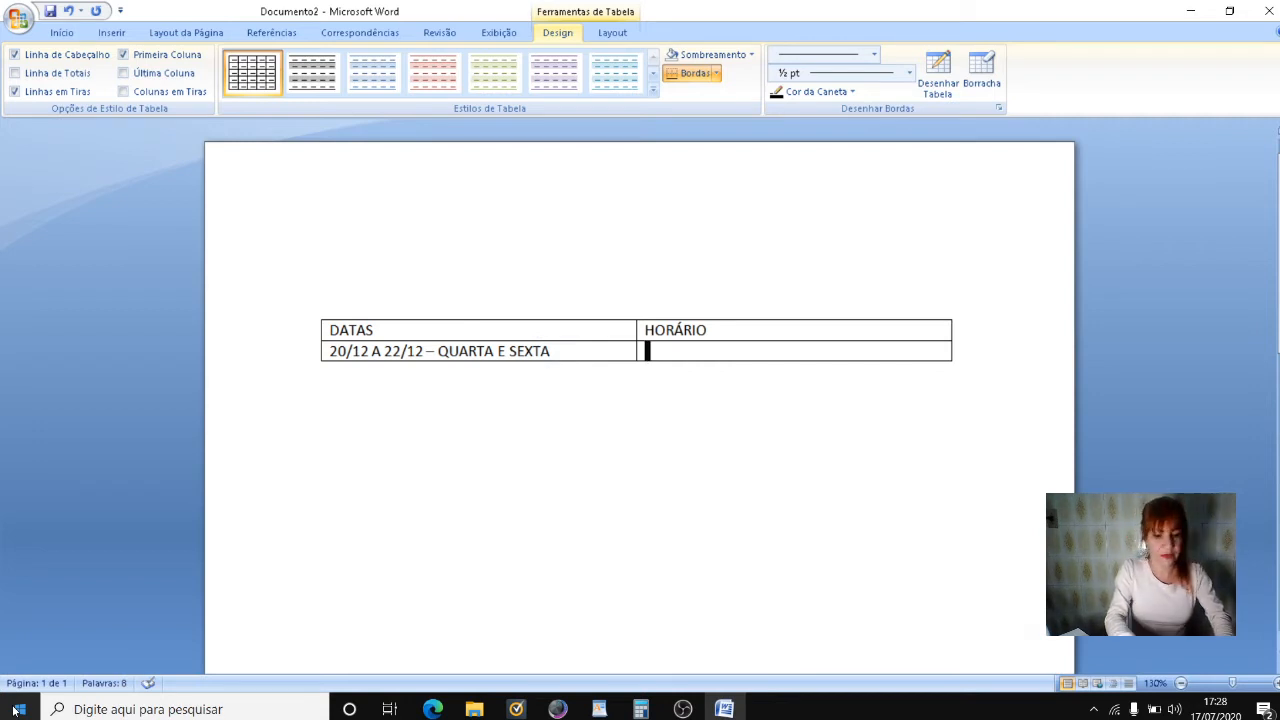
pyautogui.write('9H AS')
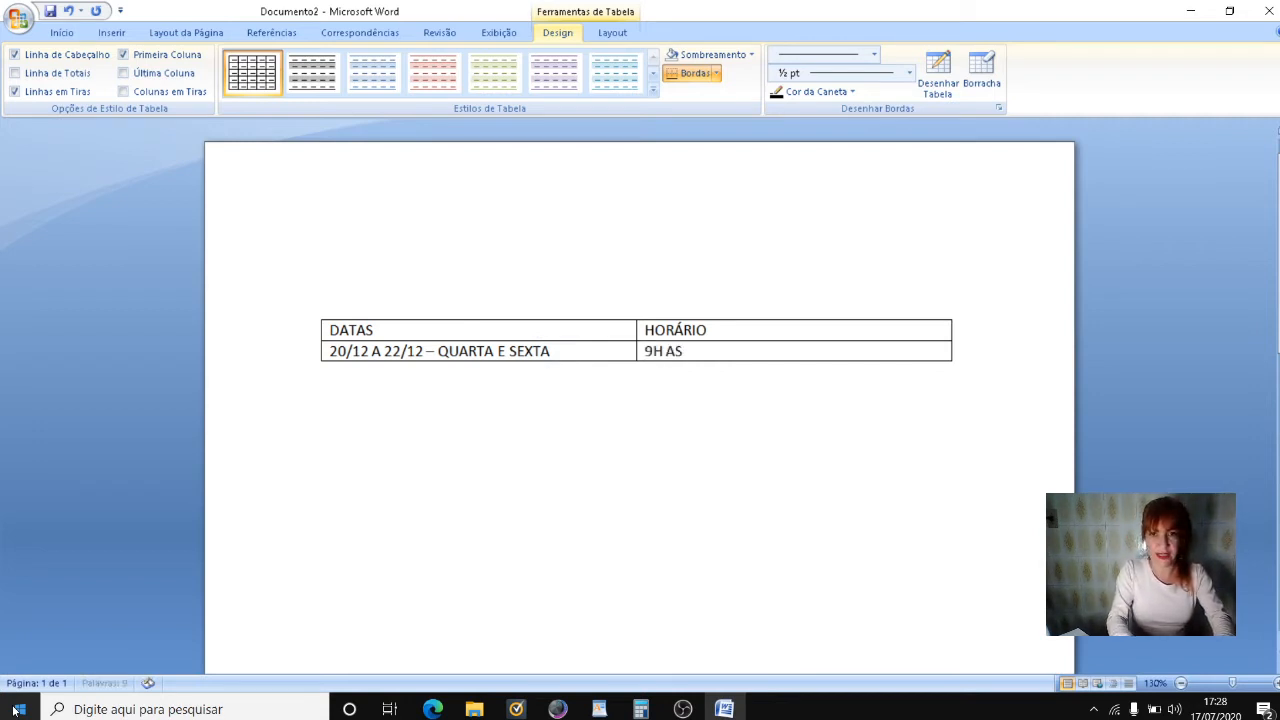
pyautogui.write(' 21H')
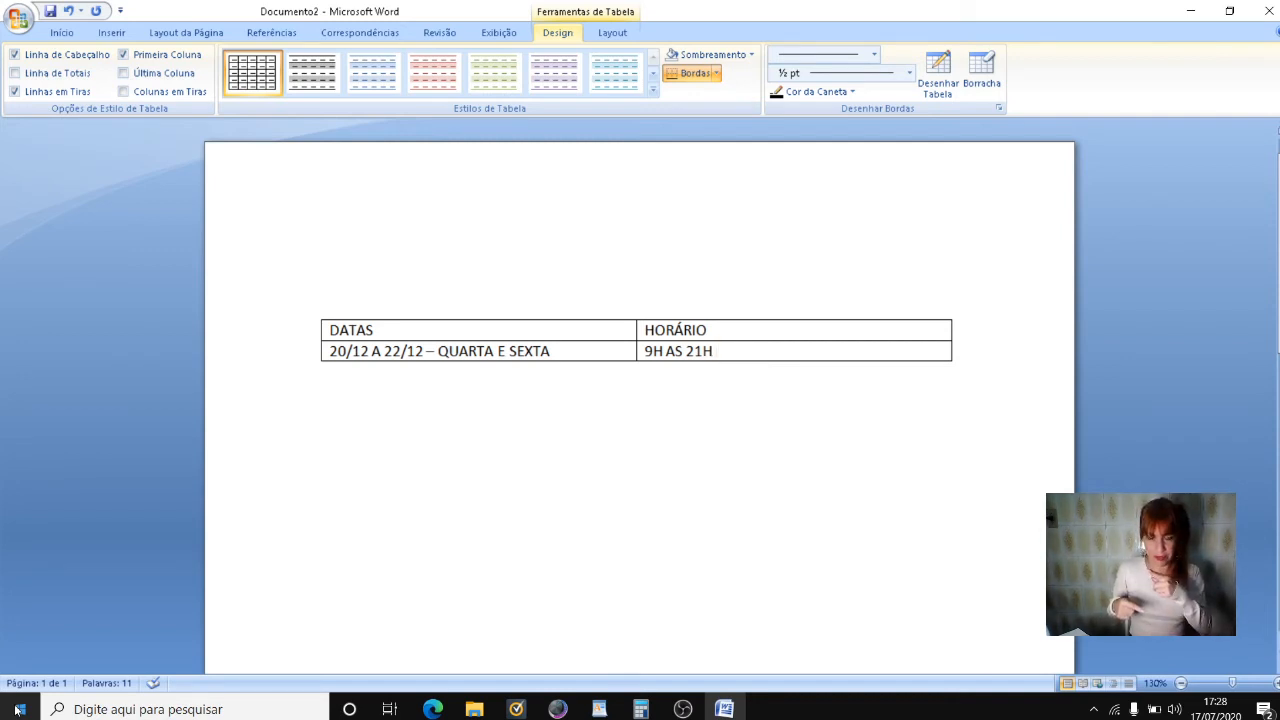
# Add an empty third row at the end of the table.
pyautogui.press('Tab')
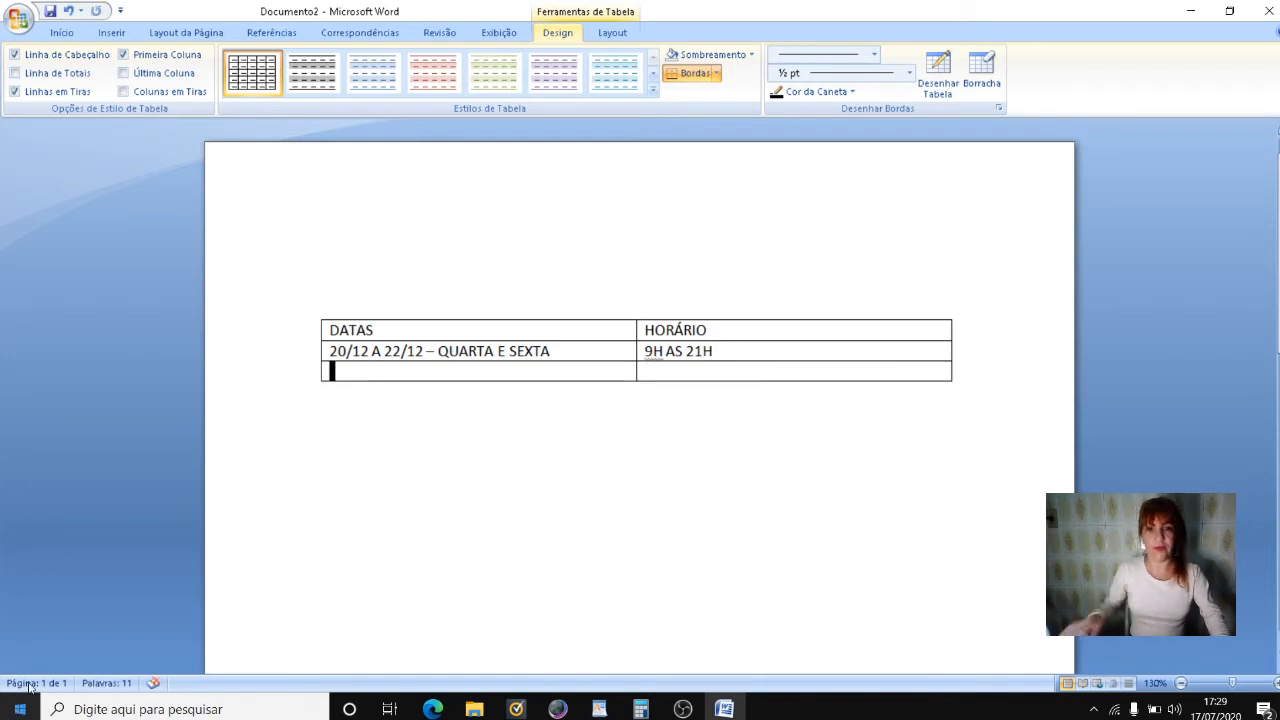
pyautogui.click(68, 12)
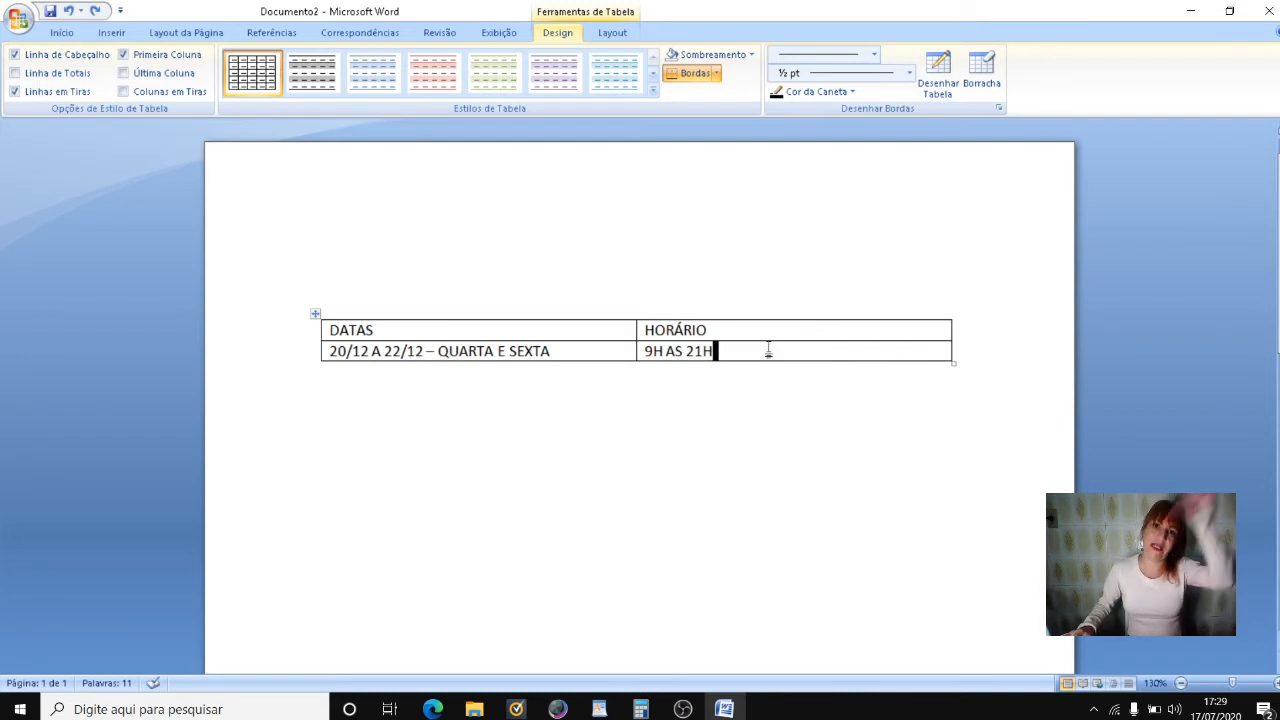
pyautogui.click(965, 353)
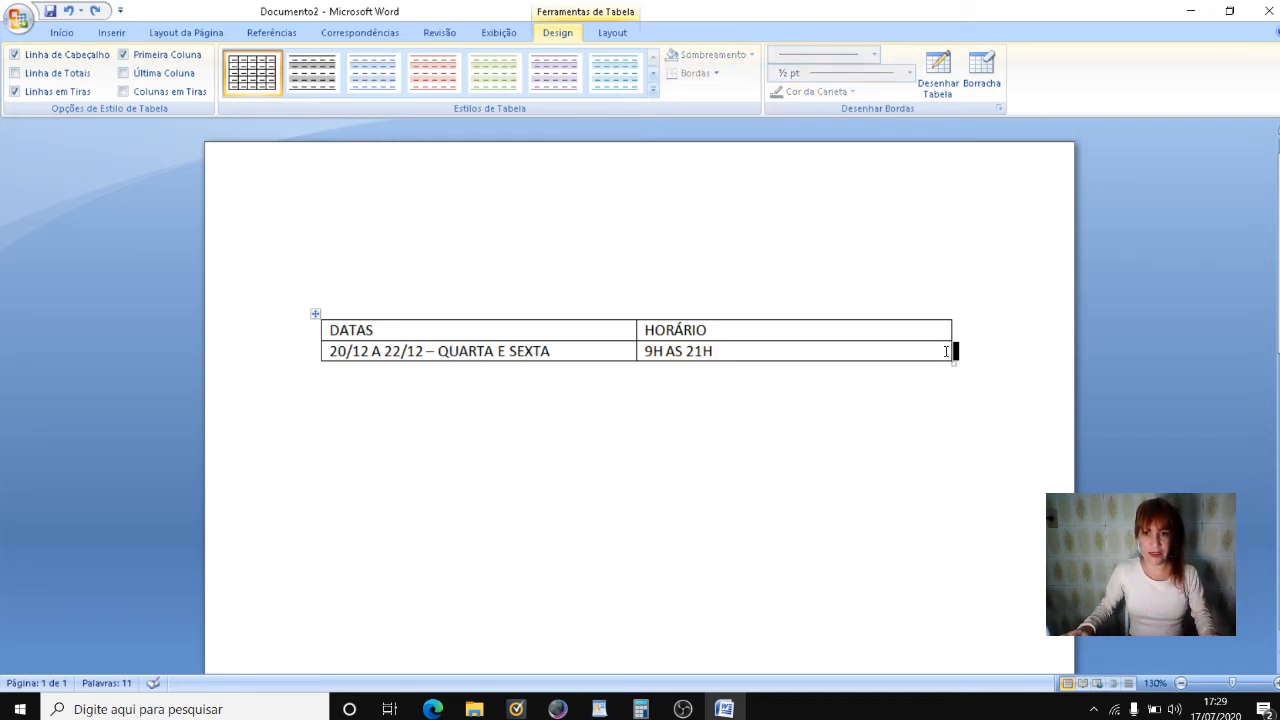
pyautogui.click(940, 349)
pyautogui.click(970, 351)
pyautogui.press('Return')
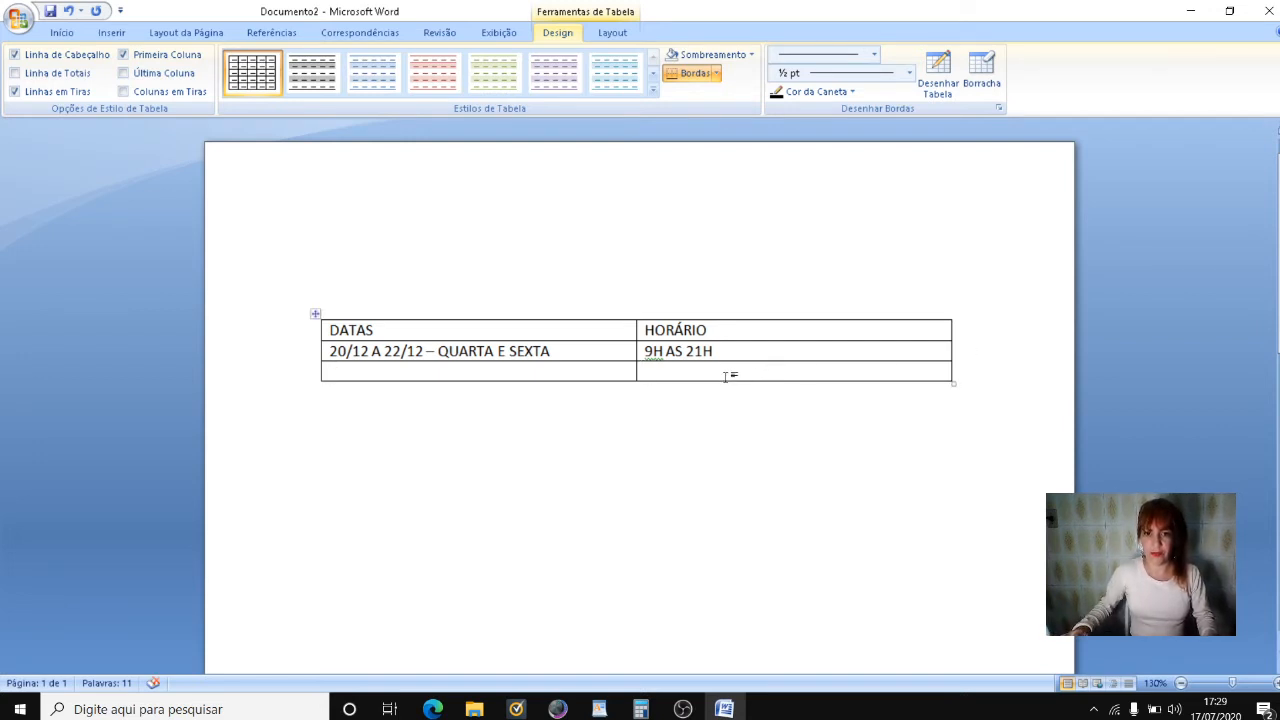
pyautogui.click(789, 377)
pyautogui.click(967, 366)
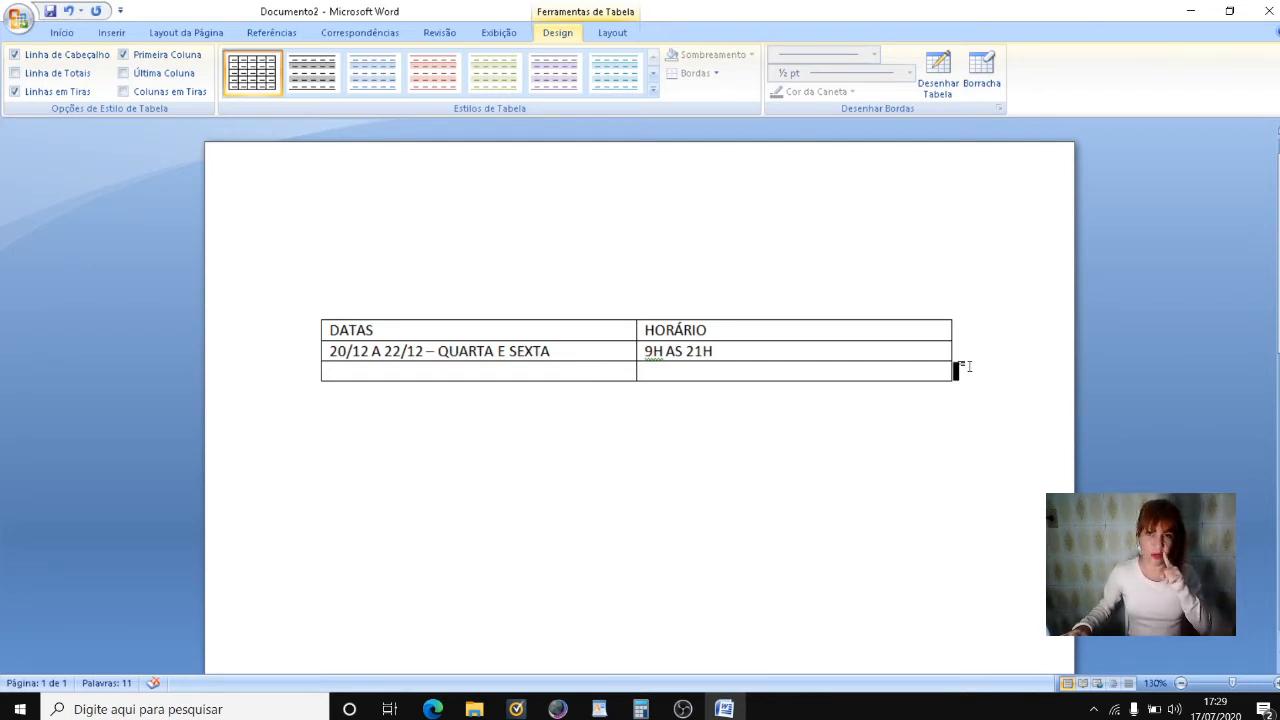
# Fill the third row with "23/12 – SÁBADO" under DATAS and "9H AS 18H" under HORÁRIO.
pyautogui.click(458, 369)
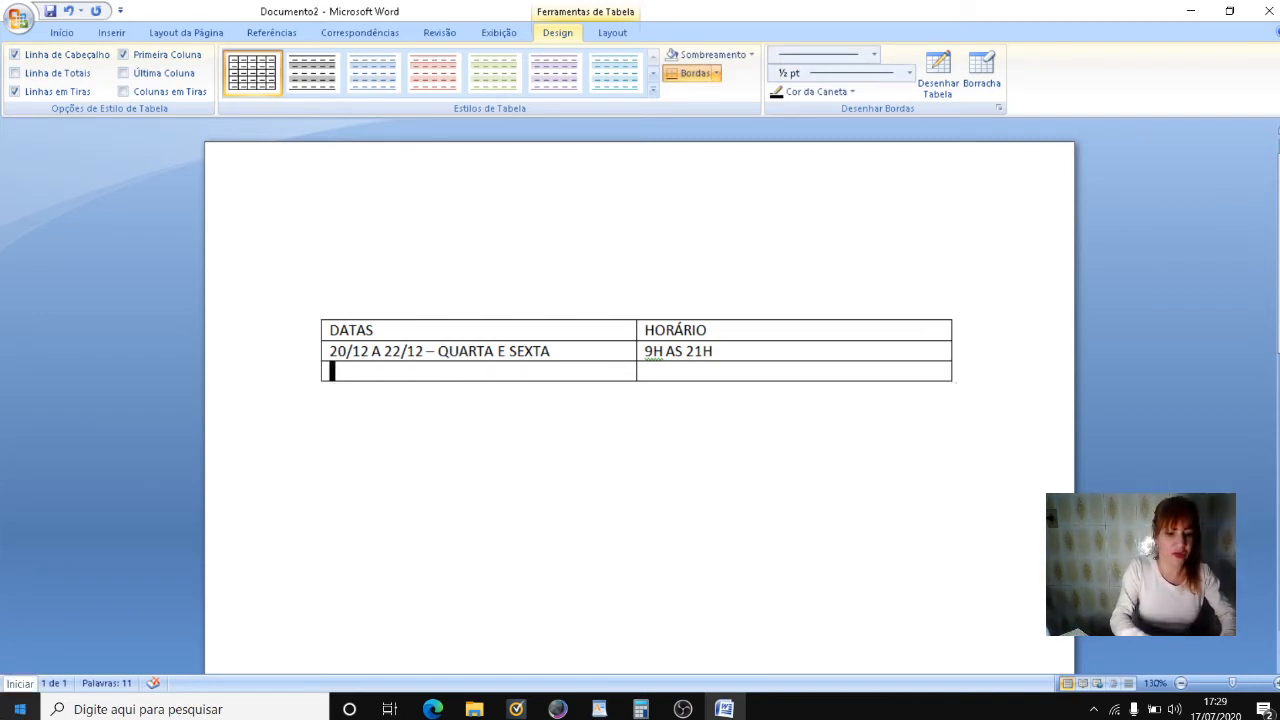
pyautogui.write('23/12 A')
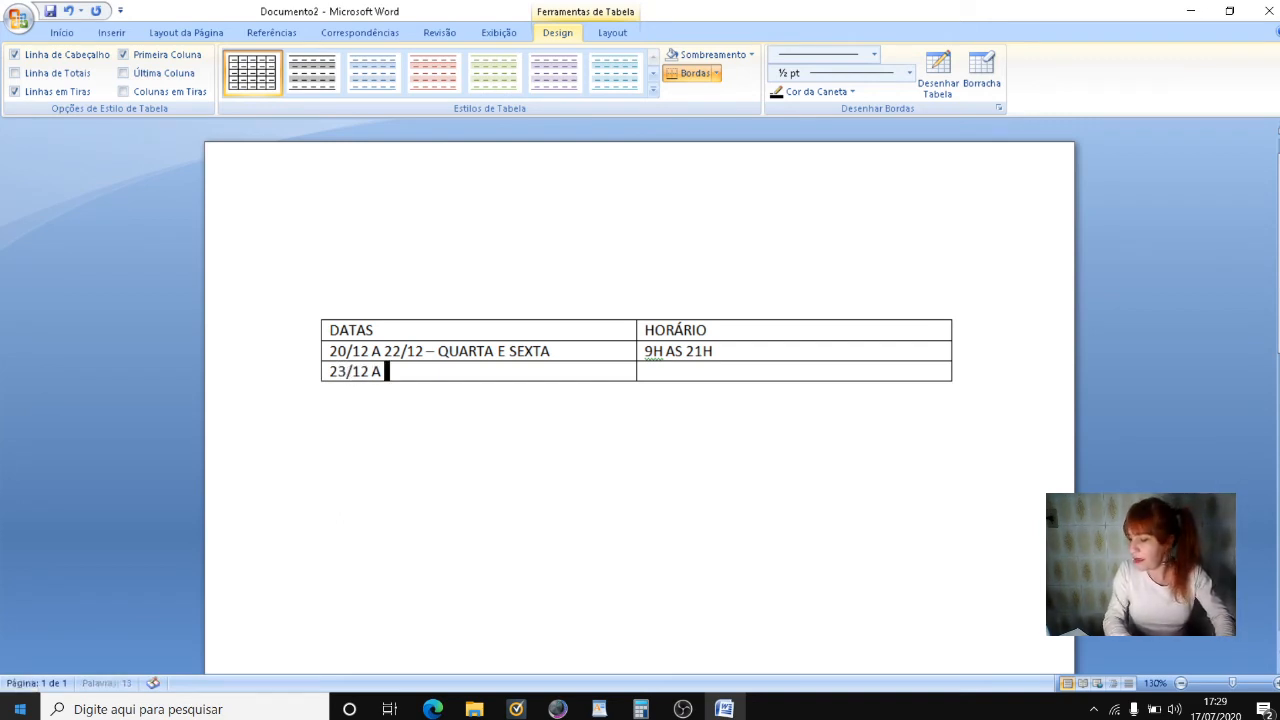
pyautogui.press('BackSpace')
pyautogui.press('BackSpace')
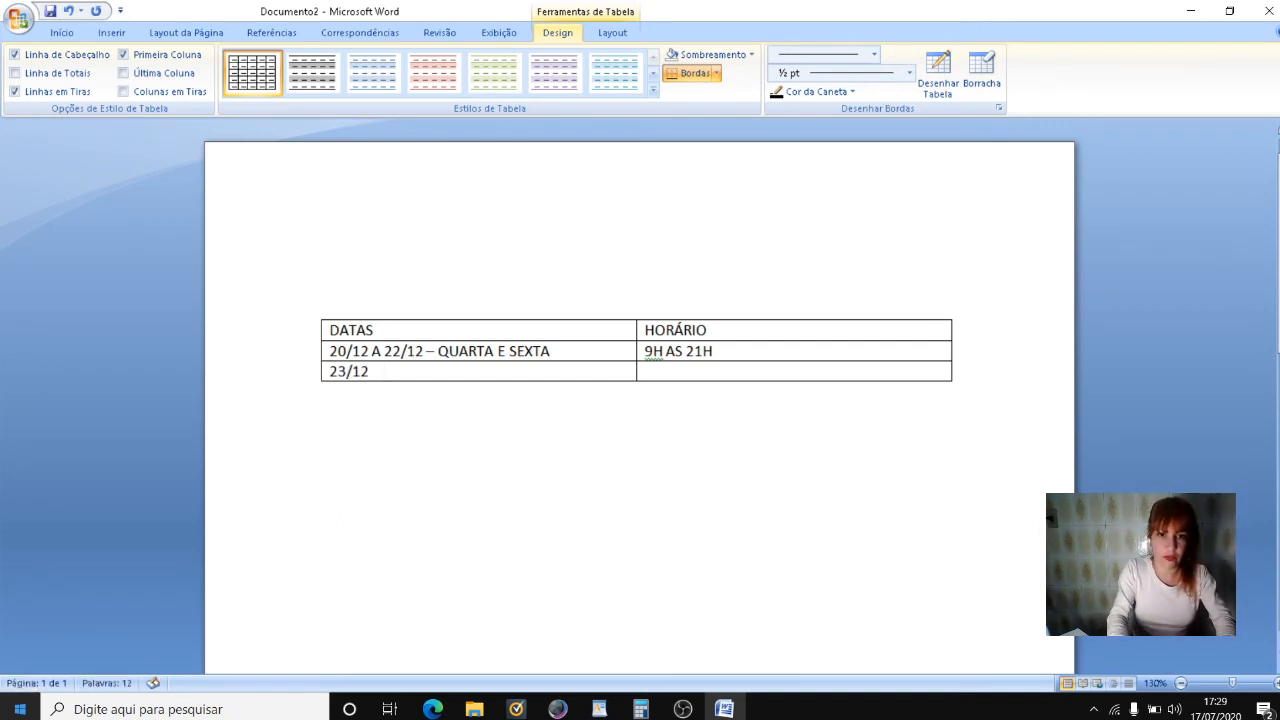
pyautogui.write('-')
pyautogui.write(' SÁBADO')
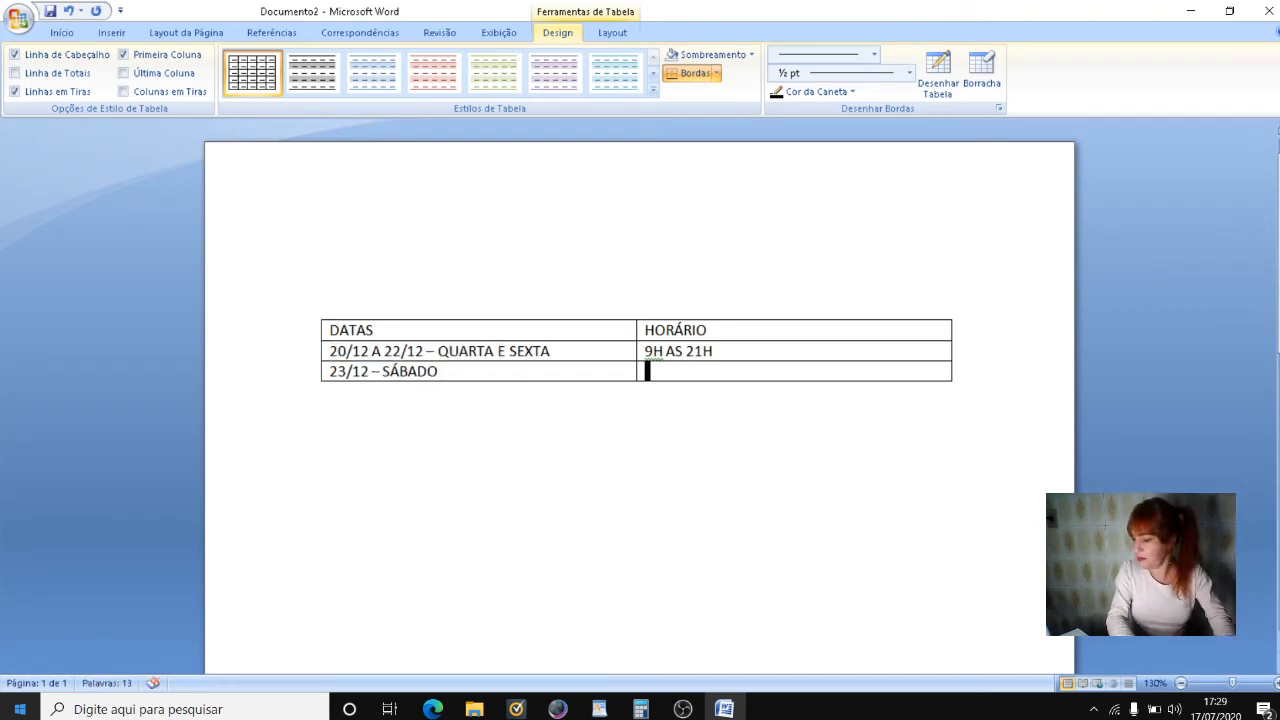
pyautogui.write(' 9H AS')
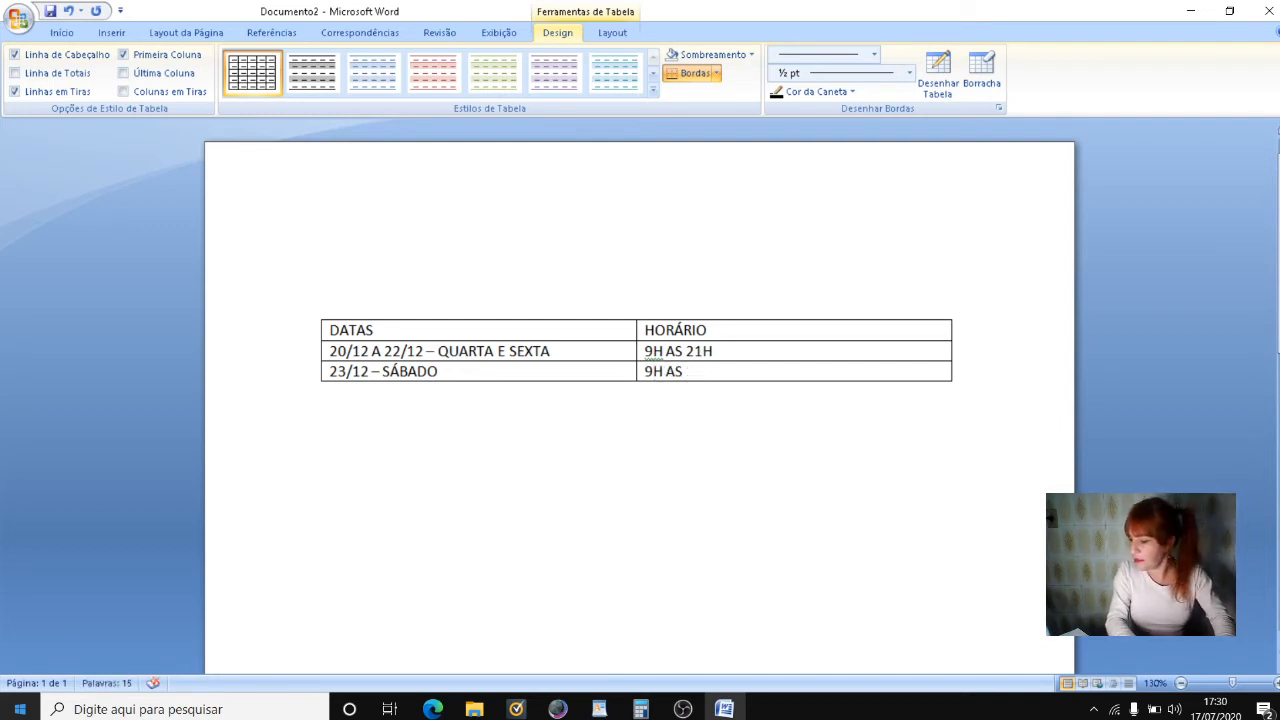
pyautogui.write(' 18H')
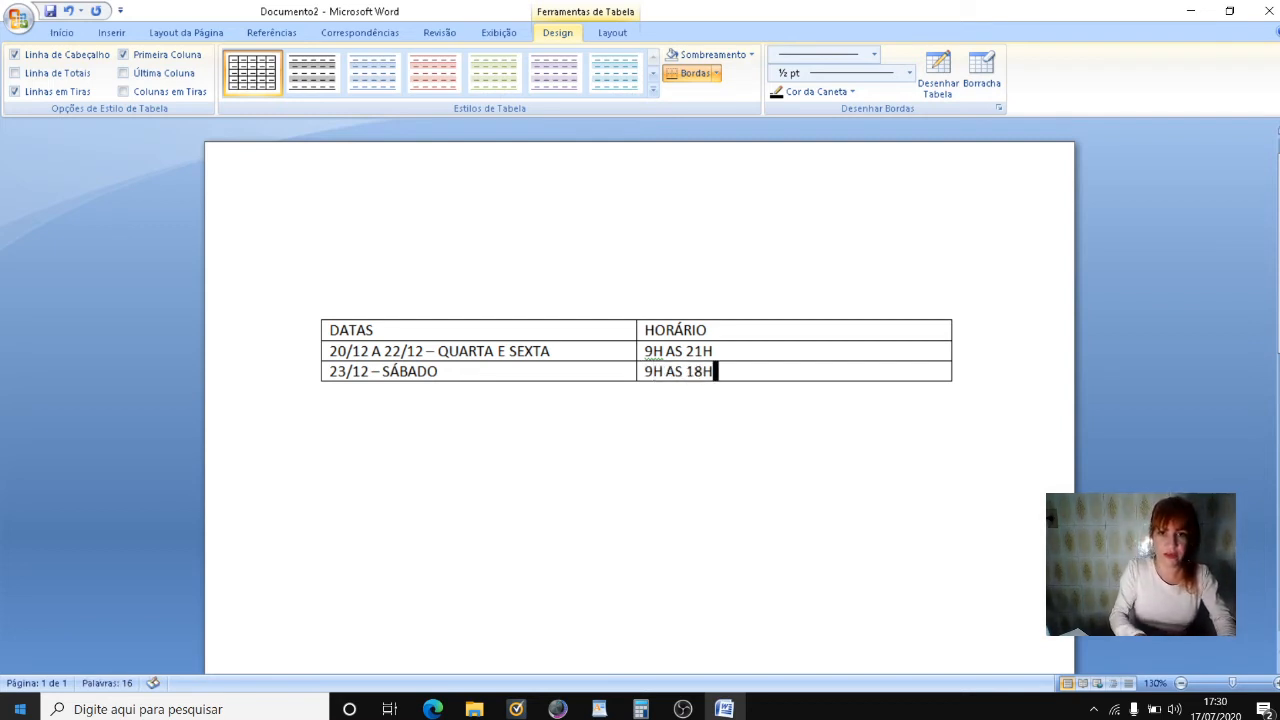
# Add a fourth row to the table with "24/12 – DOMINGO" under DATAS and "9H AS 18H" under HORÁRIO.
pyautogui.press('Tab')
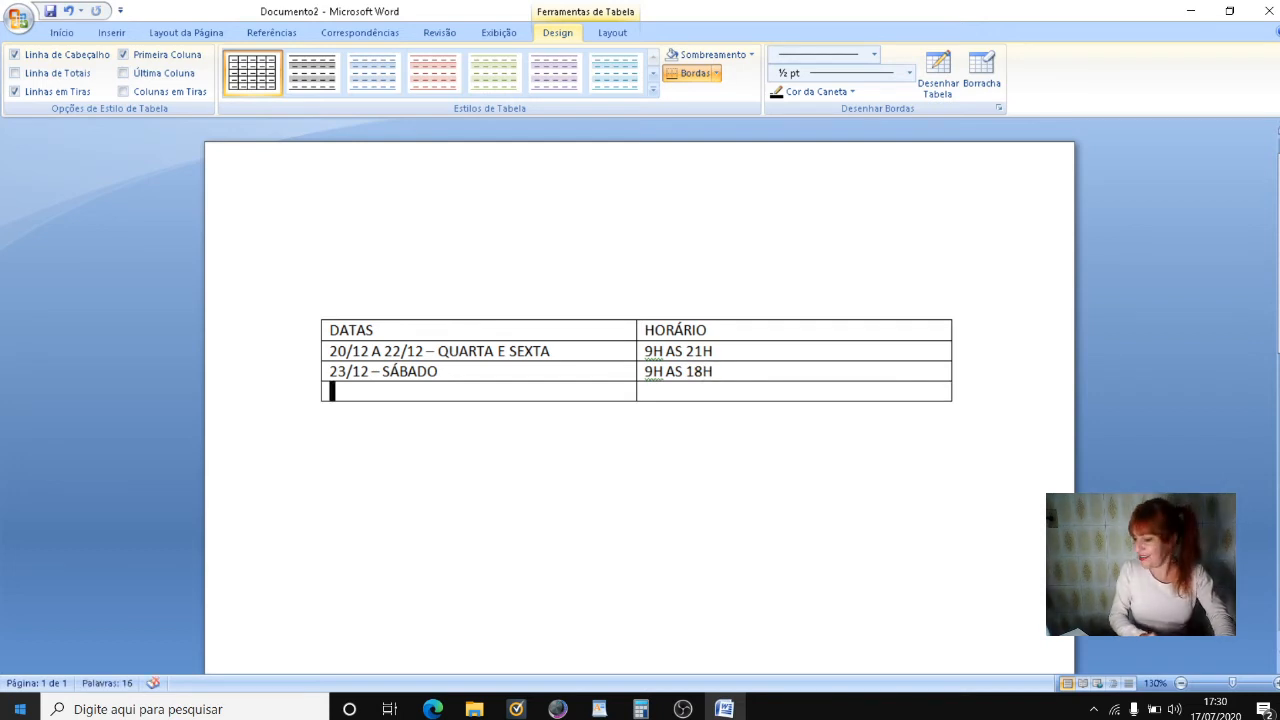
pyautogui.write('24/12')
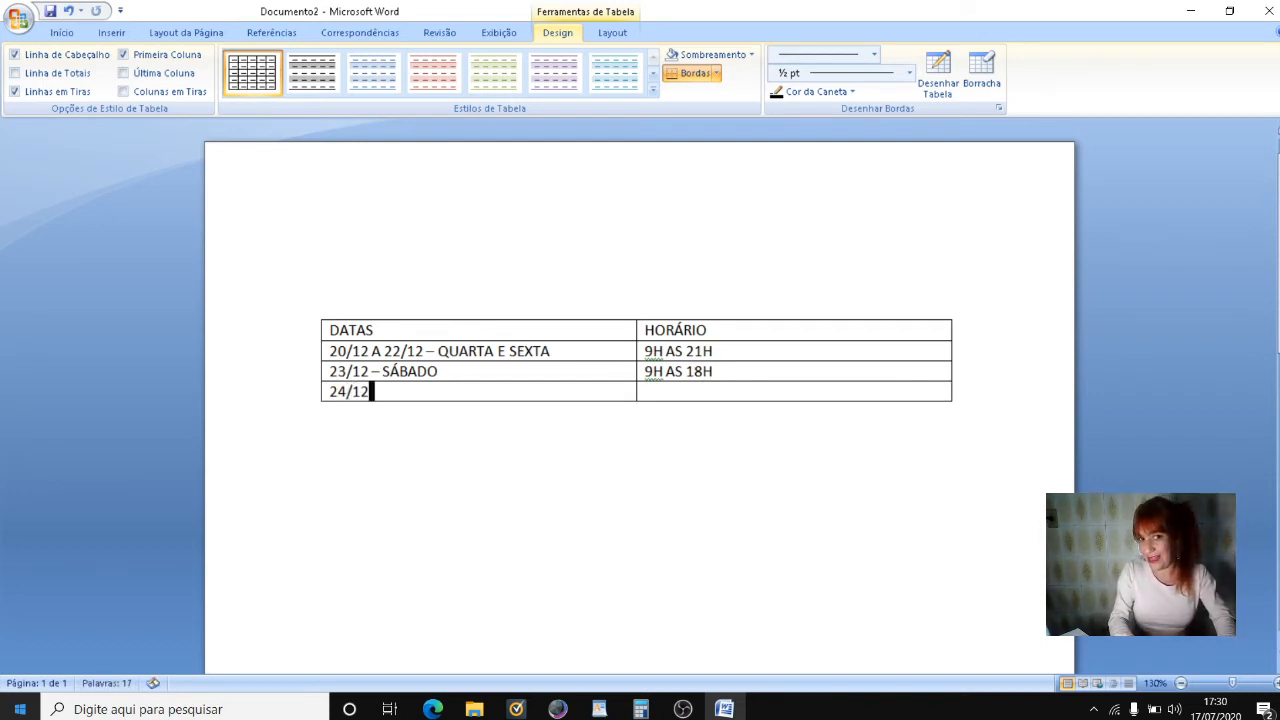
pyautogui.write(' -')
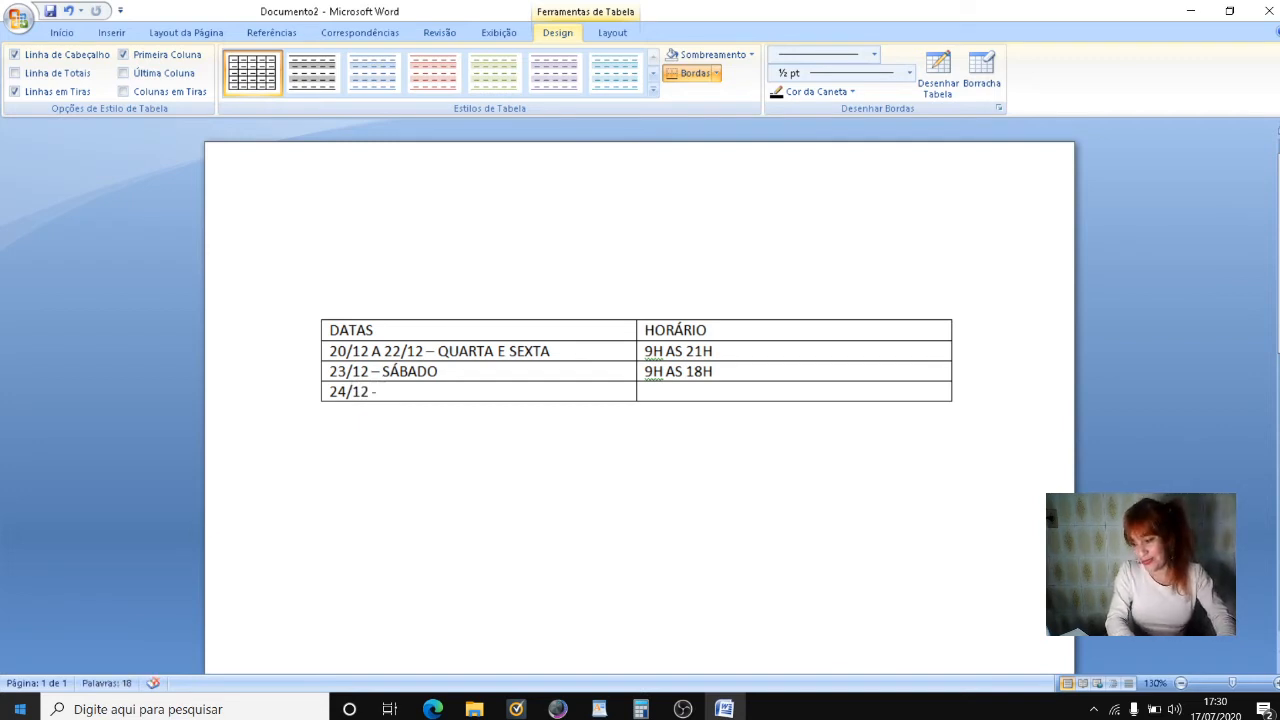
pyautogui.write(' DOMINGO')
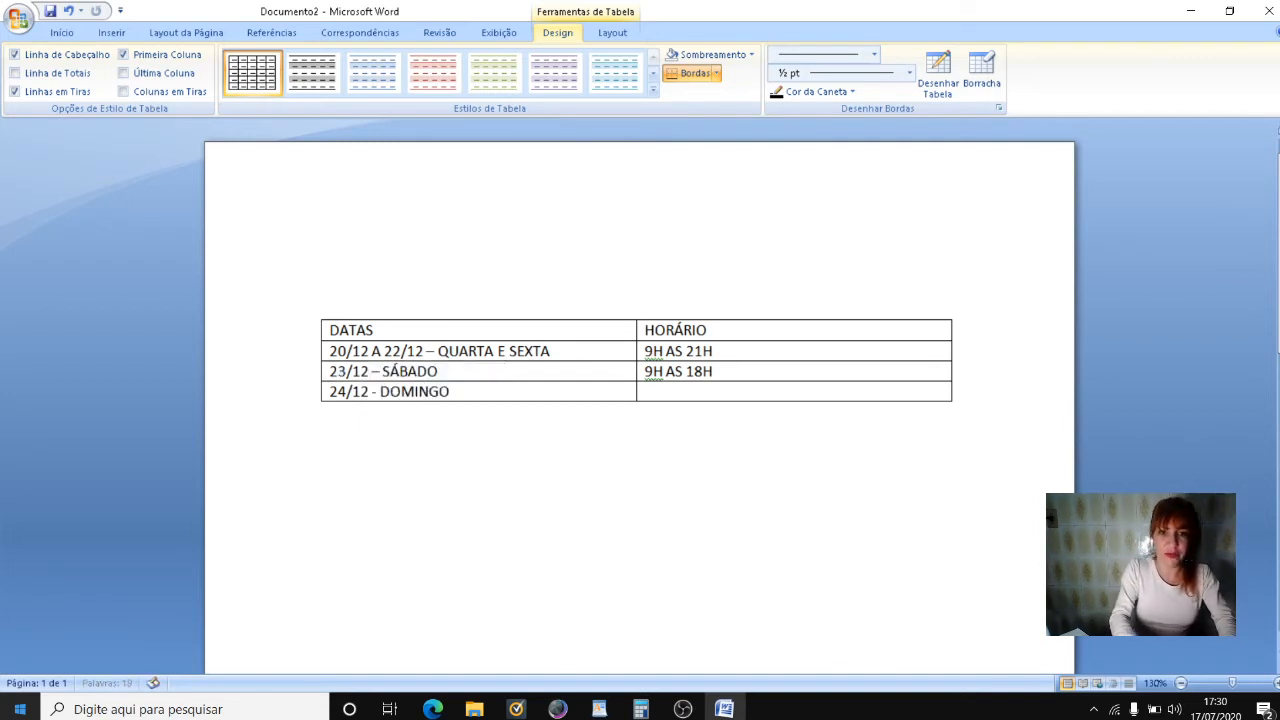
pyautogui.press('Tab')
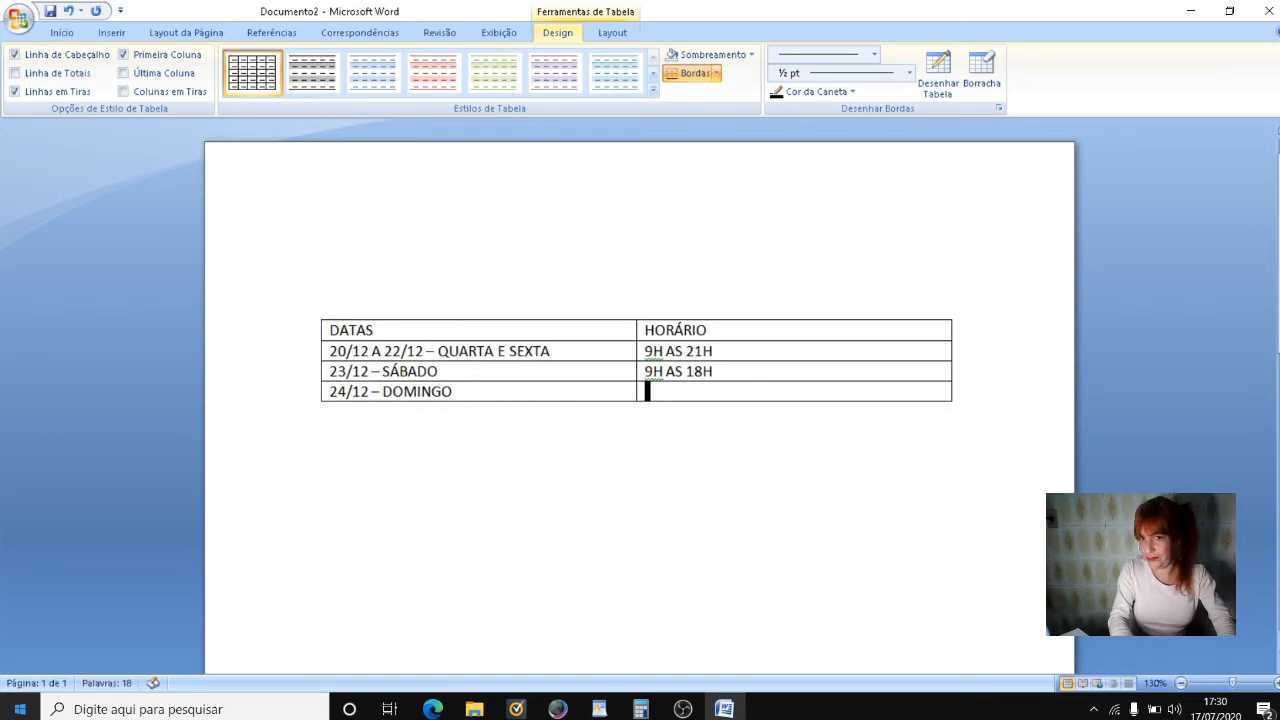
pyautogui.write('9')
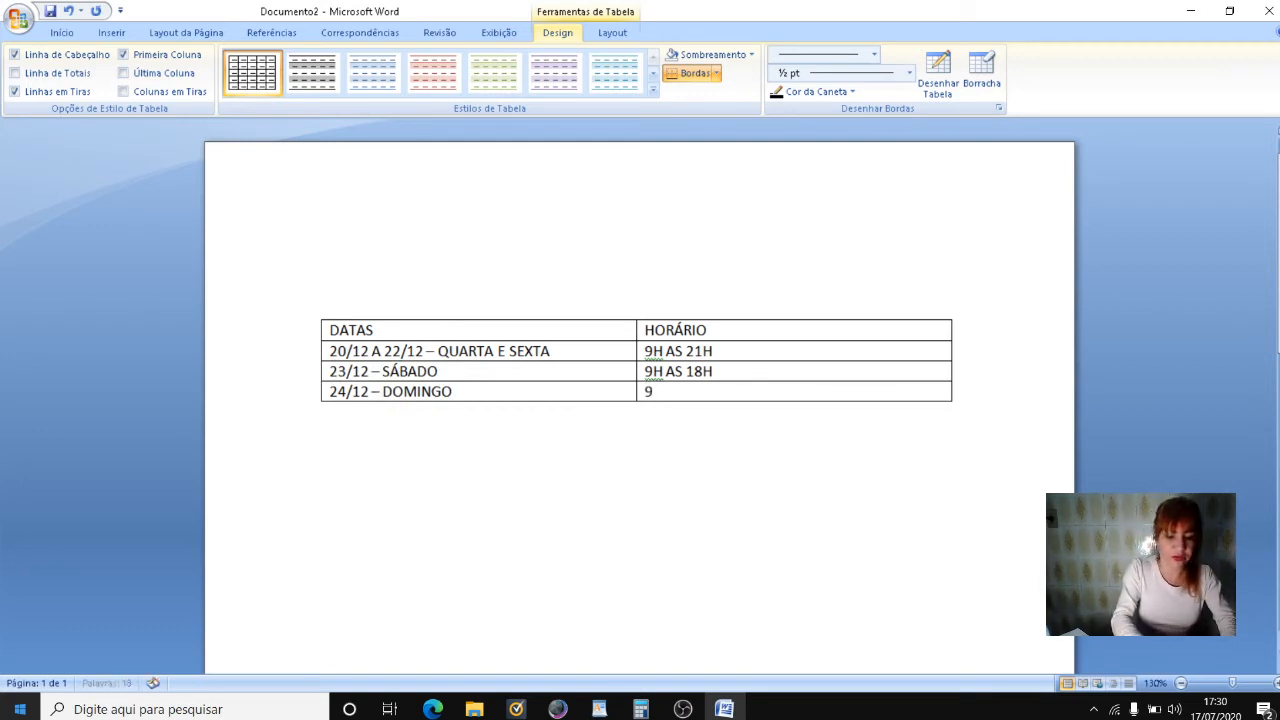
pyautogui.write('H AS 18H')
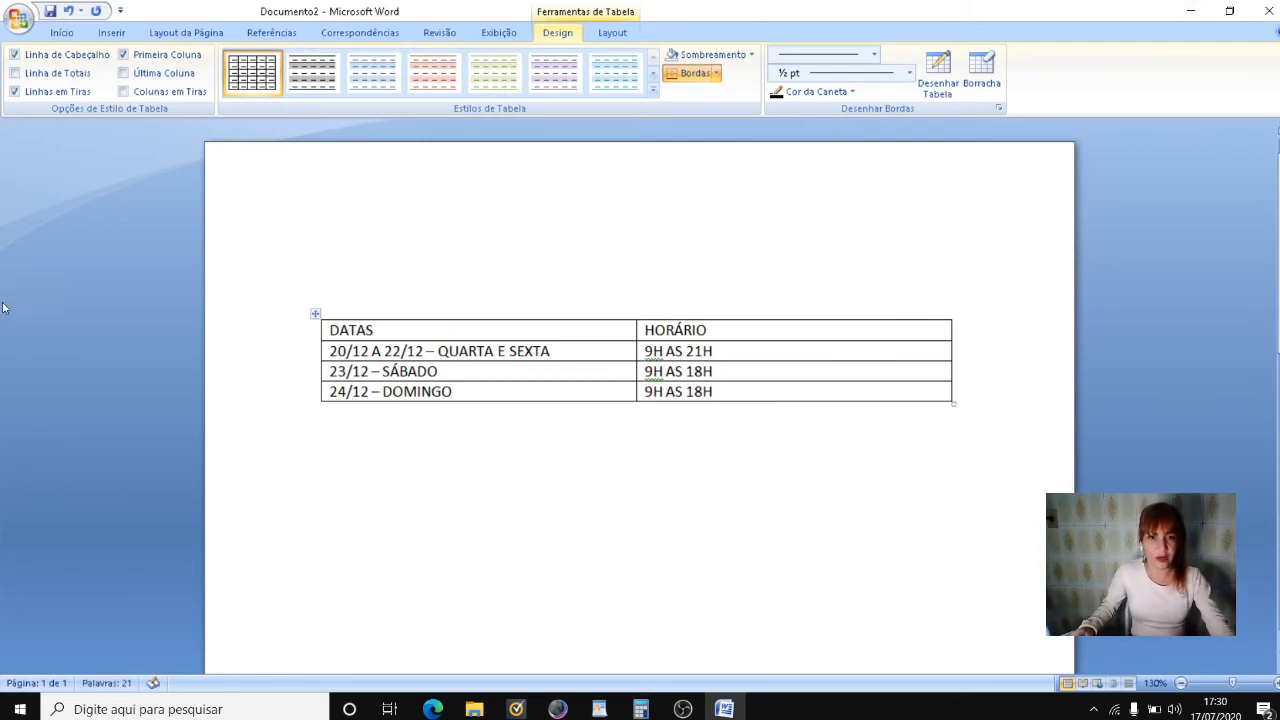
# Write the title "EXPEDIENTE DAS LOJAS DIAS QUE ANTECENDEM AO NATAL" on the line above the table.
pyautogui.click(432, 287)
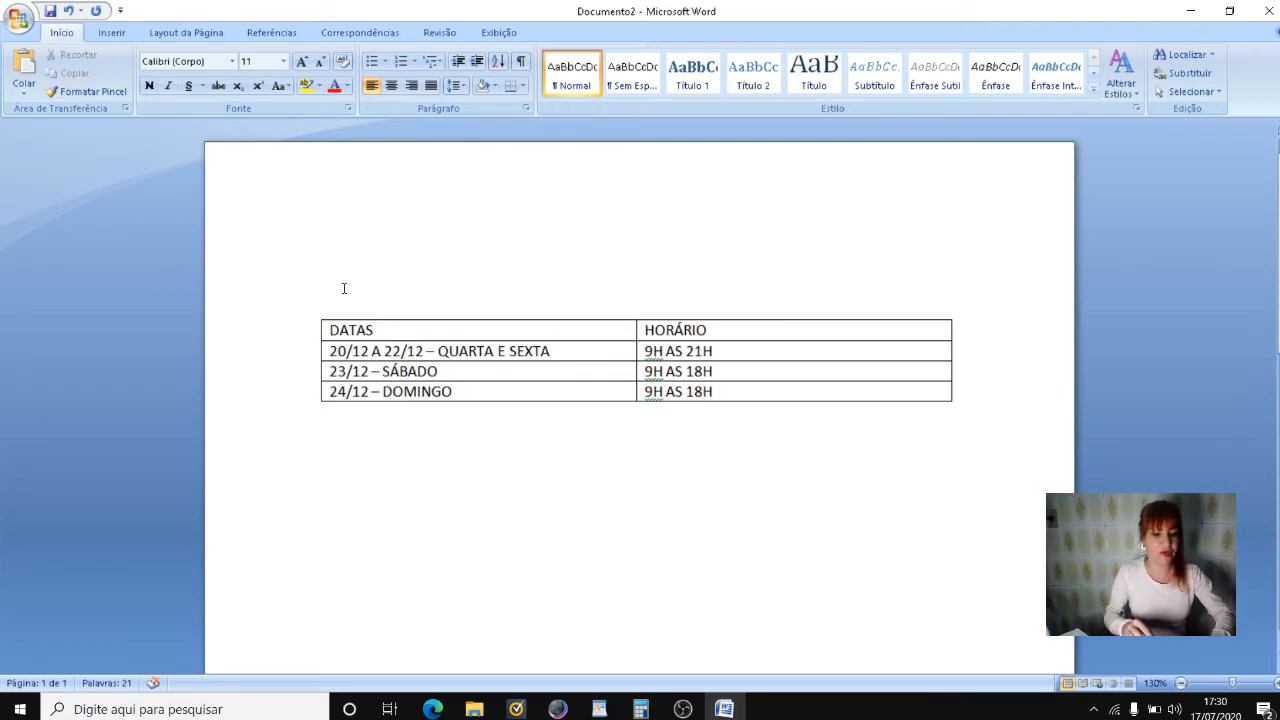
pyautogui.write('EXPED')
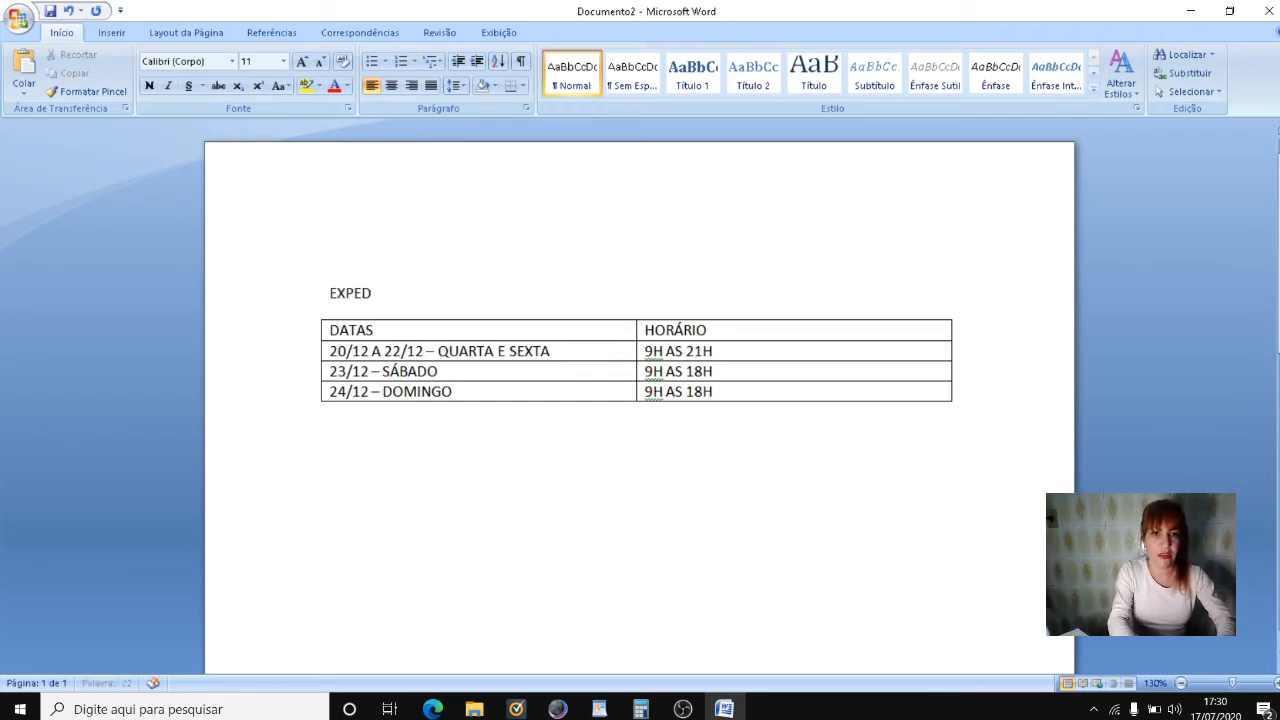
pyautogui.write('IENETE')
pyautogui.press('BackSpace')
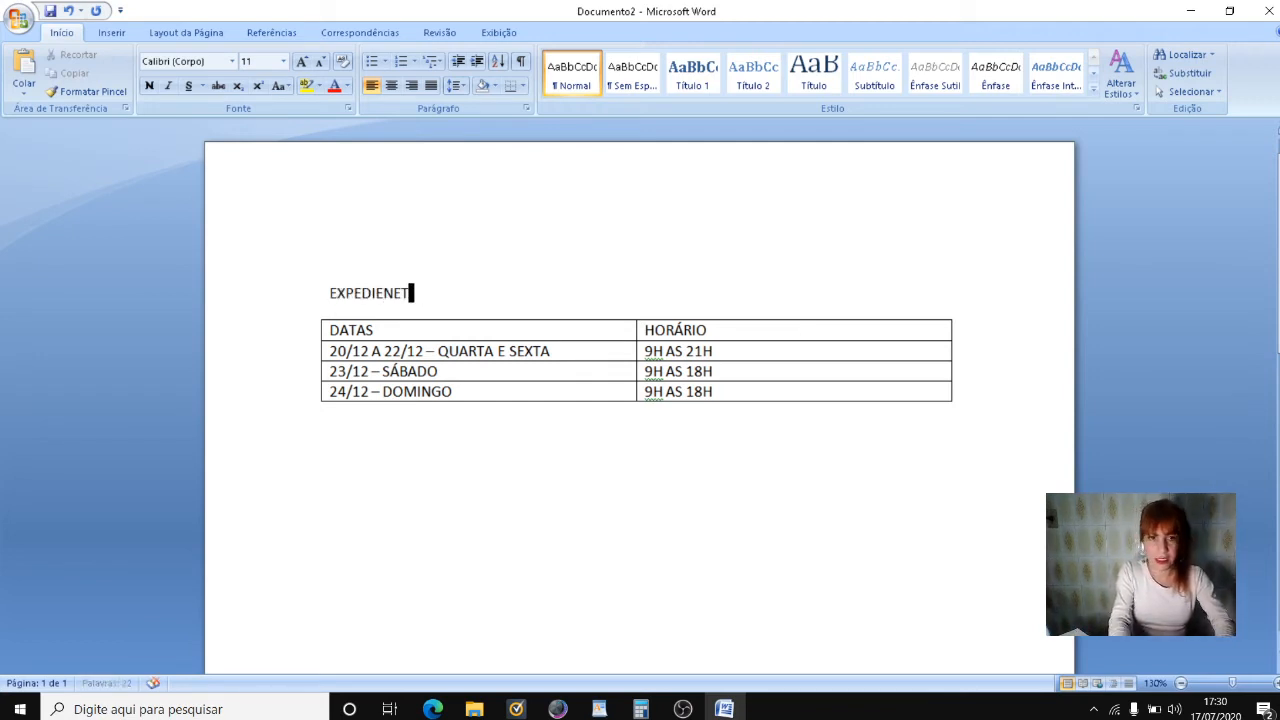
pyautogui.press('BackSpace')
pyautogui.press('BackSpace')
pyautogui.write('T')
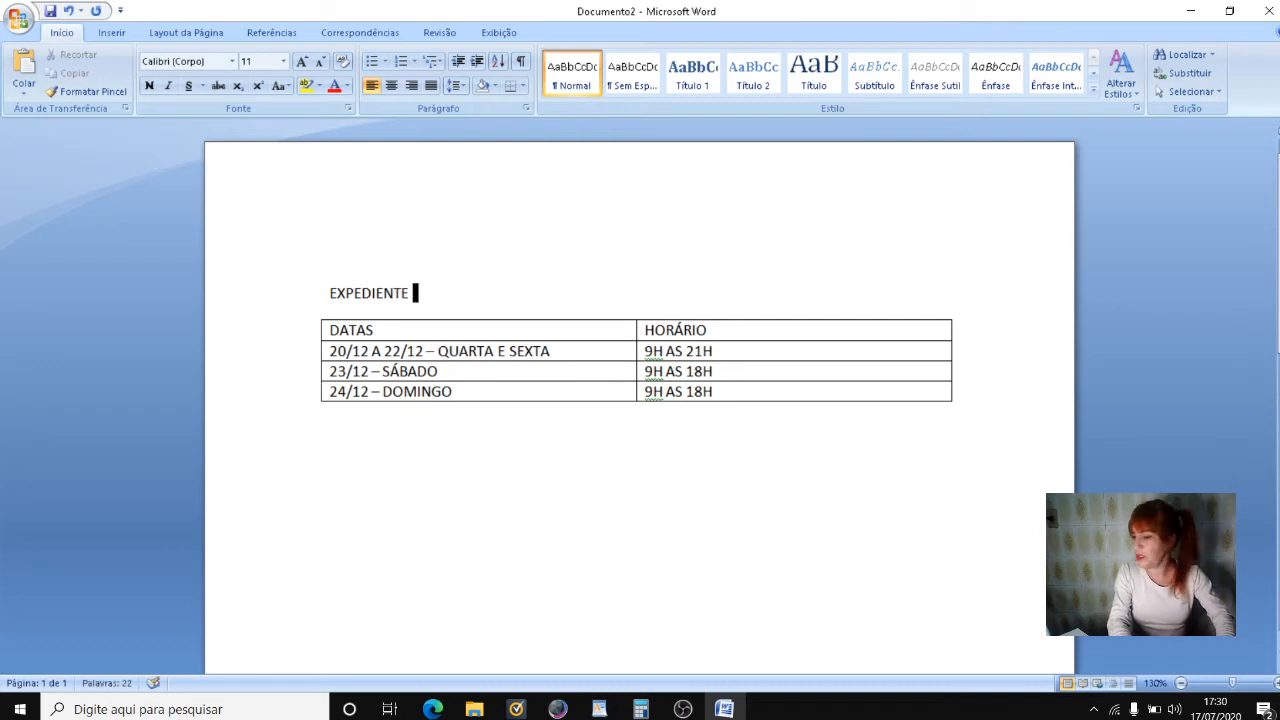
pyautogui.write('E DAS L')
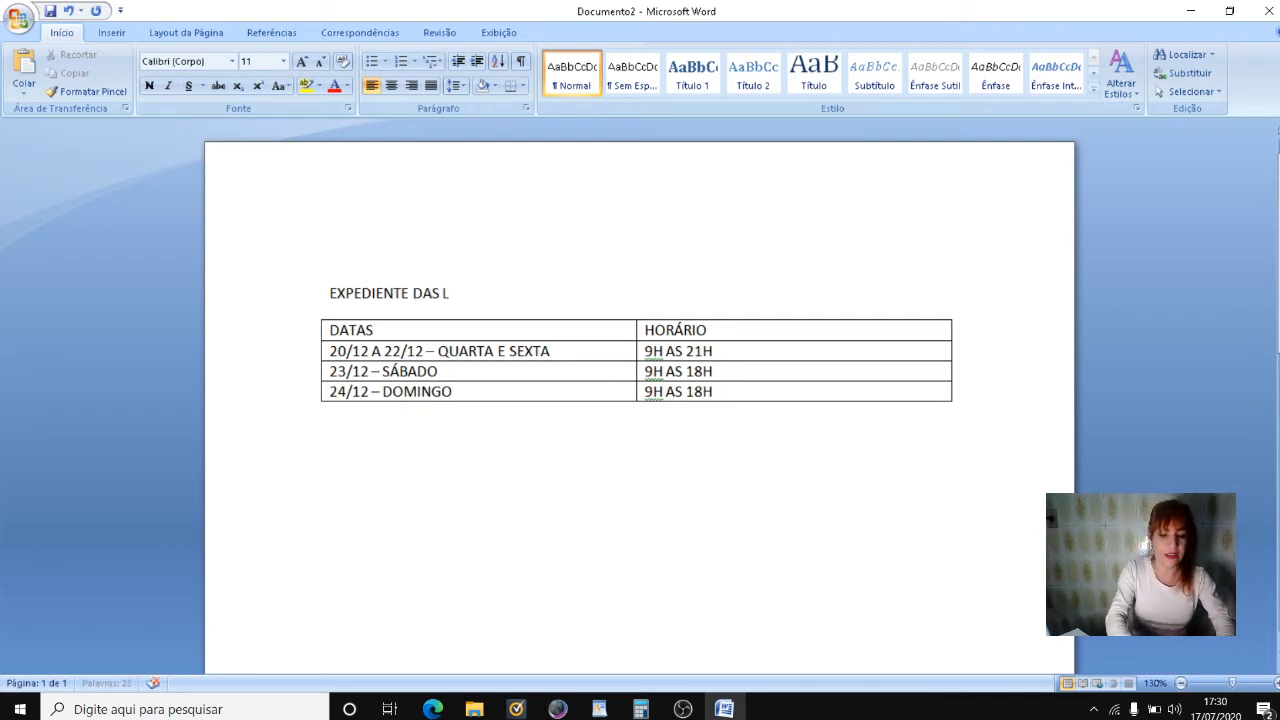
pyautogui.press('BackSpace')
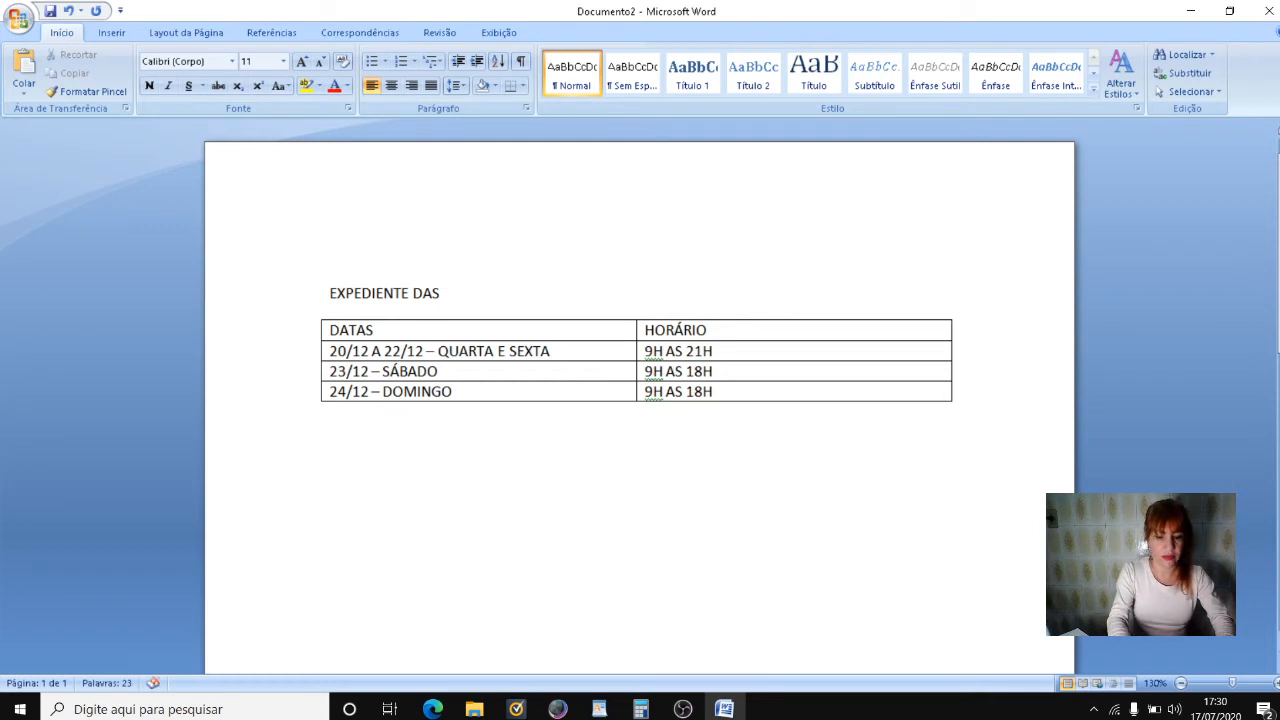
pyautogui.write('LOJAS ')
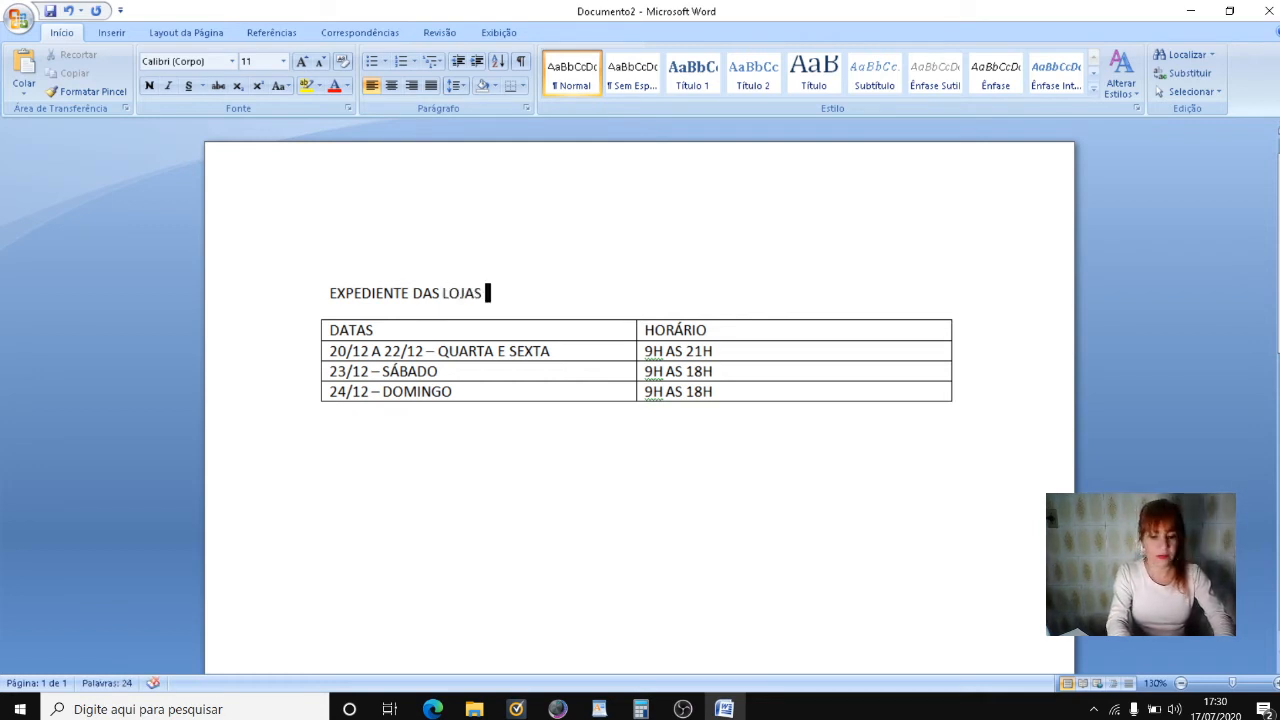
pyautogui.write('DIA')
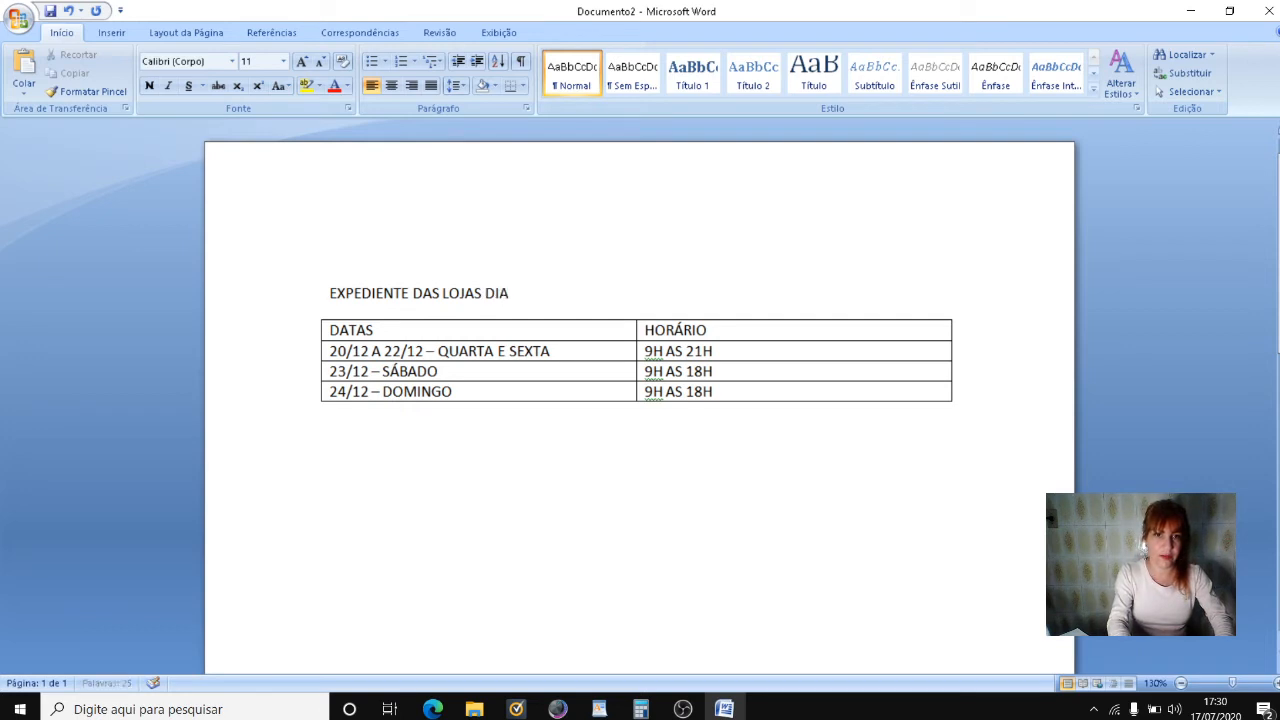
pyautogui.write('S QUE ANTE')
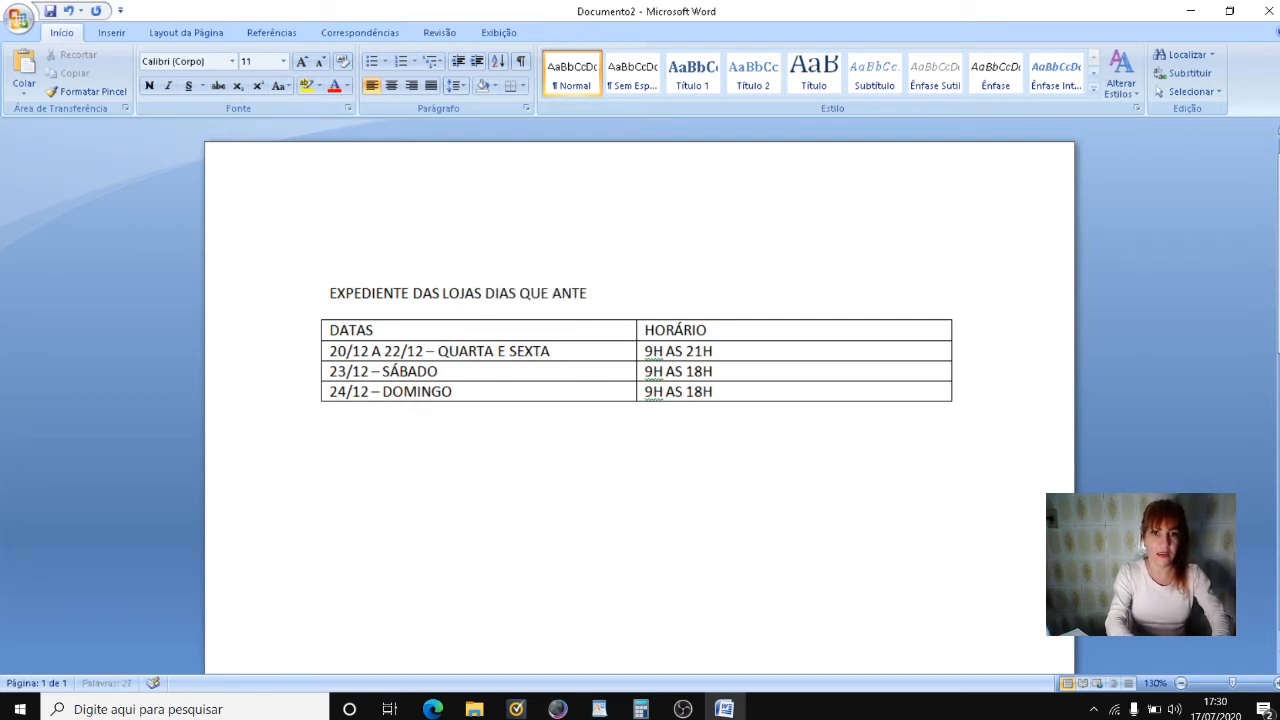
pyautogui.write('CENDEM')
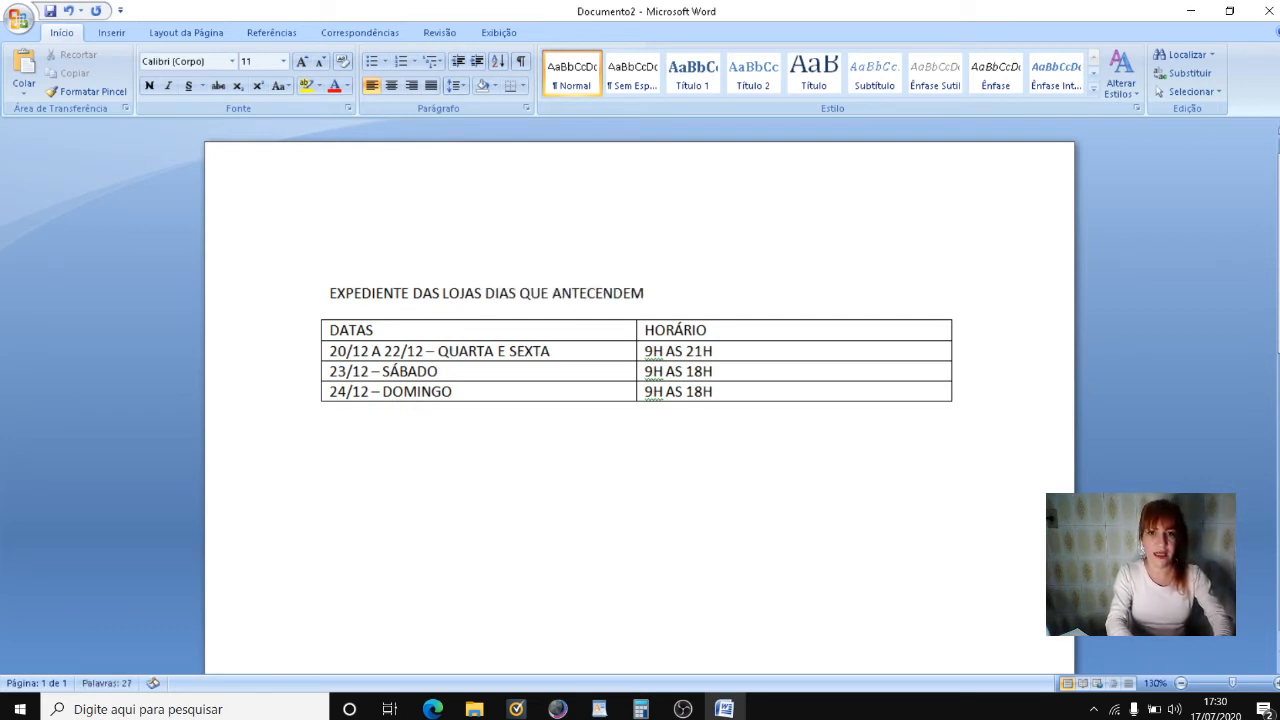
pyautogui.write(' AO NATA')
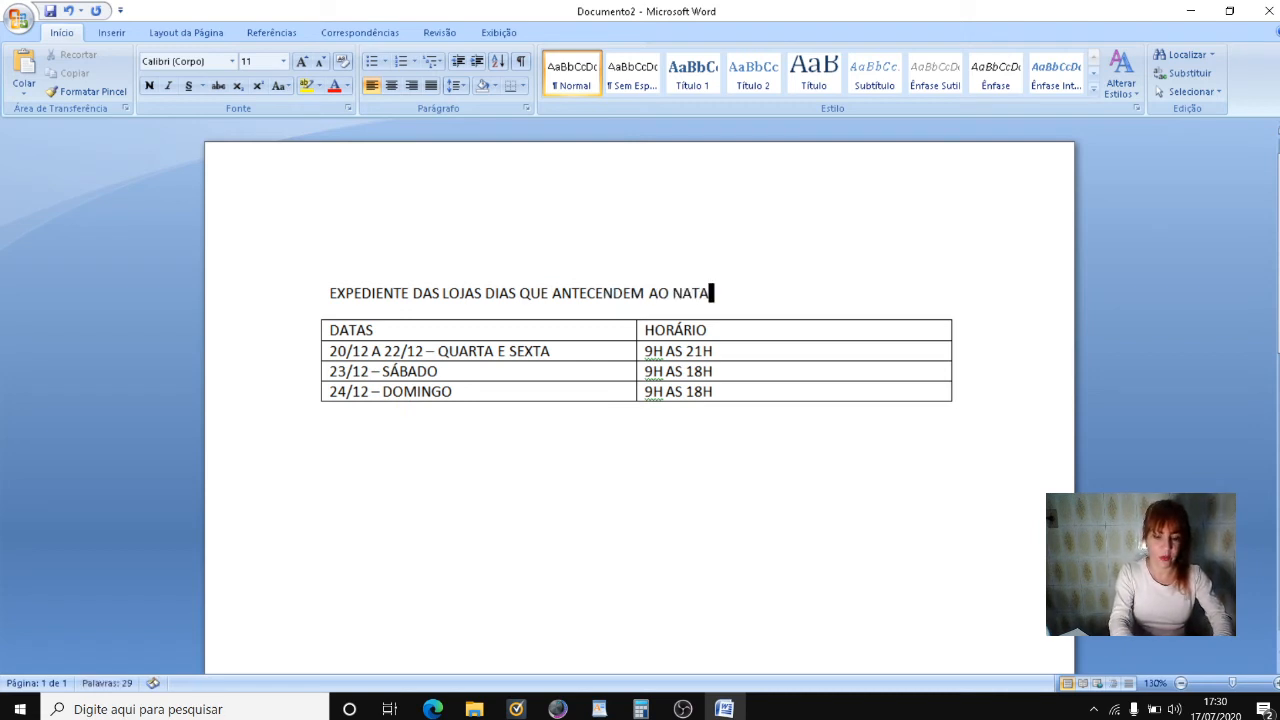
pyautogui.write('L')
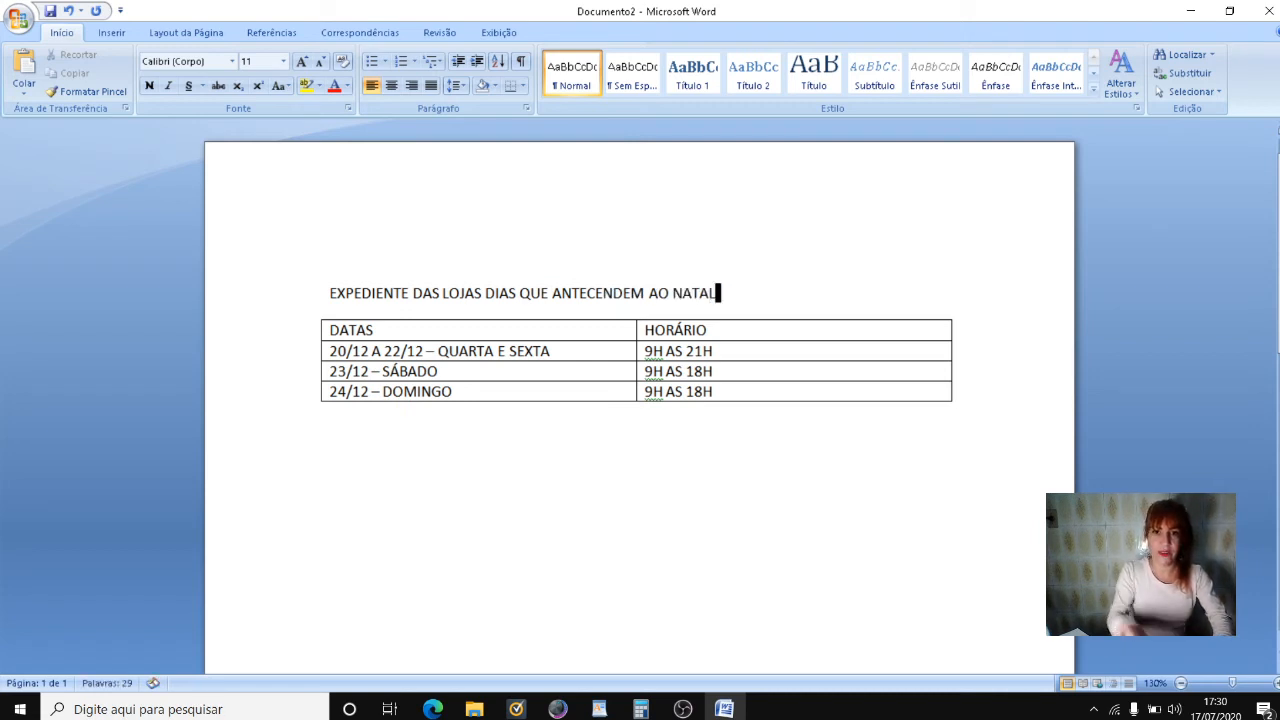
# Center the title line above the table and enlarge its font to 14 pt.
pyautogui.click(294, 296)
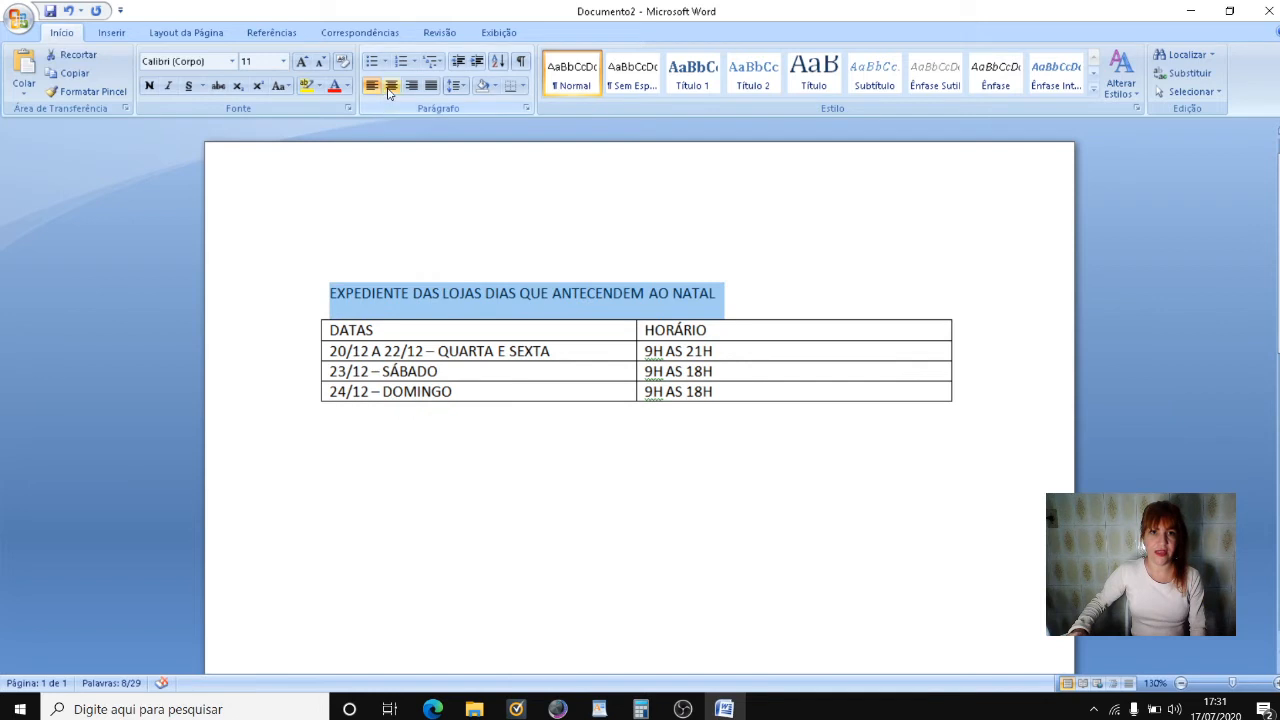
pyautogui.click(391, 88)
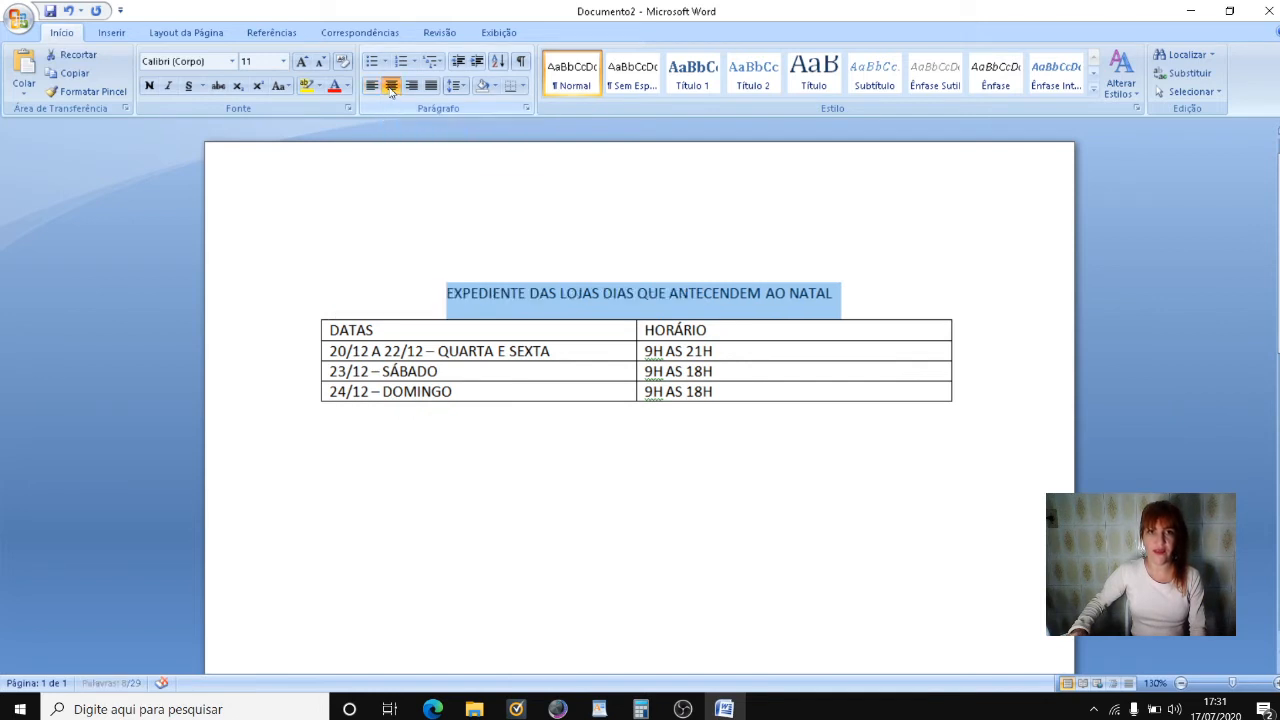
pyautogui.click(302, 62)
pyautogui.click(302, 62)
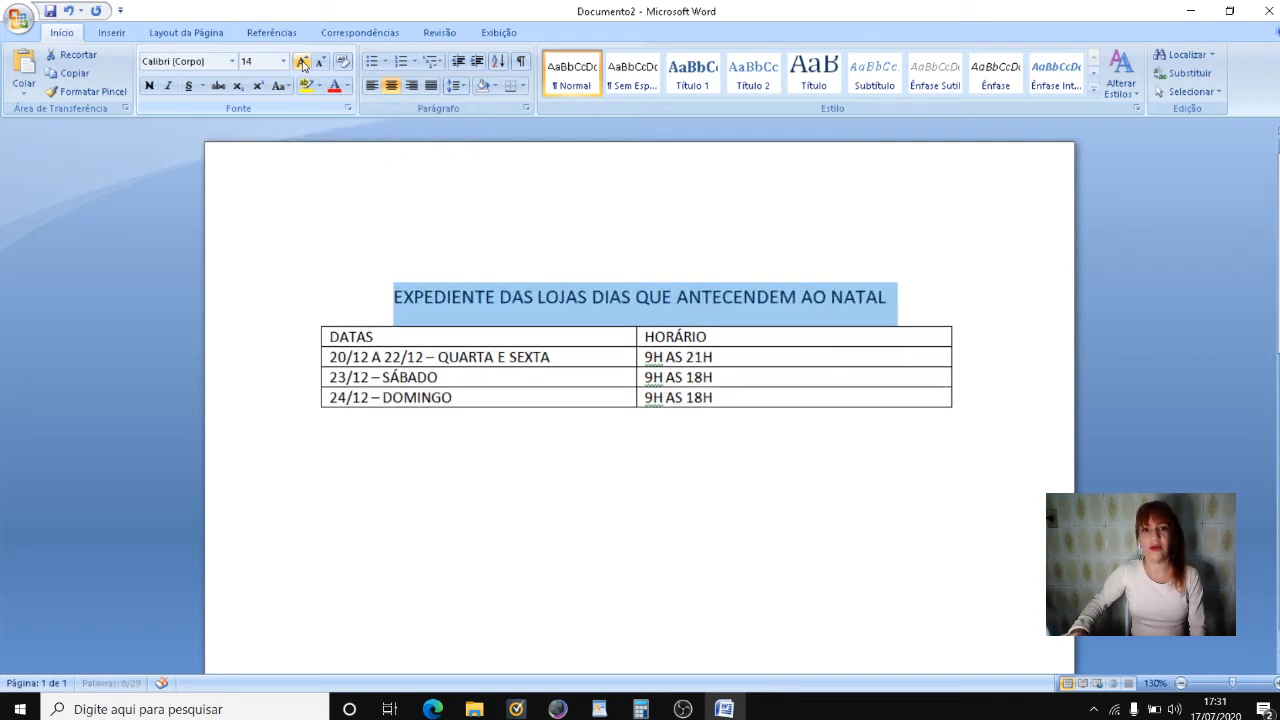
# Make the title above the table bold, red and underlined.
pyautogui.click(149, 86)
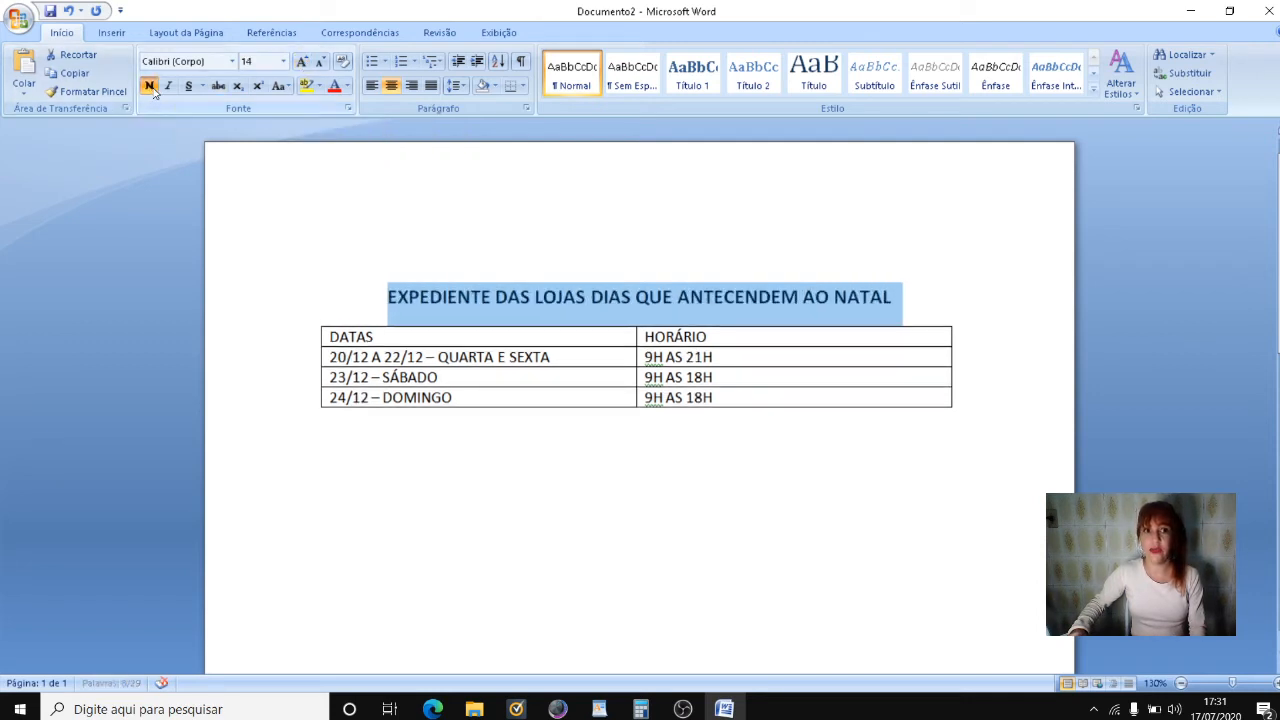
pyautogui.click(336, 87)
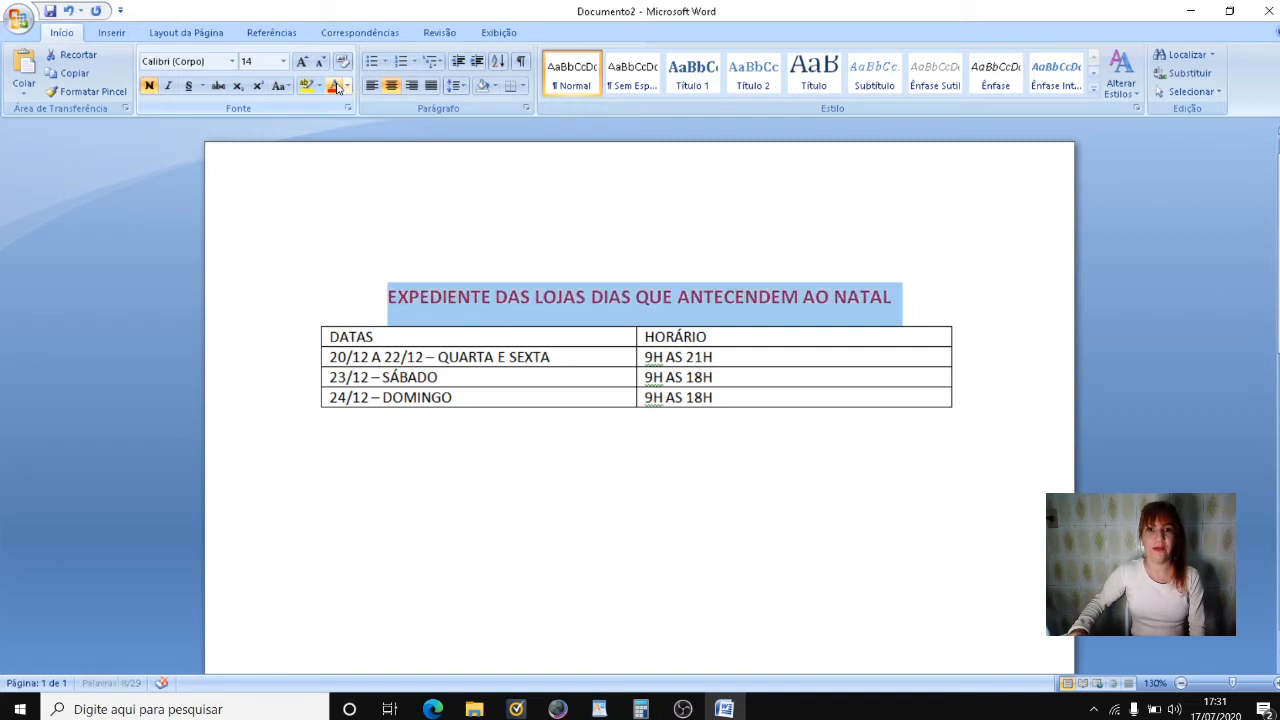
pyautogui.click(189, 86)
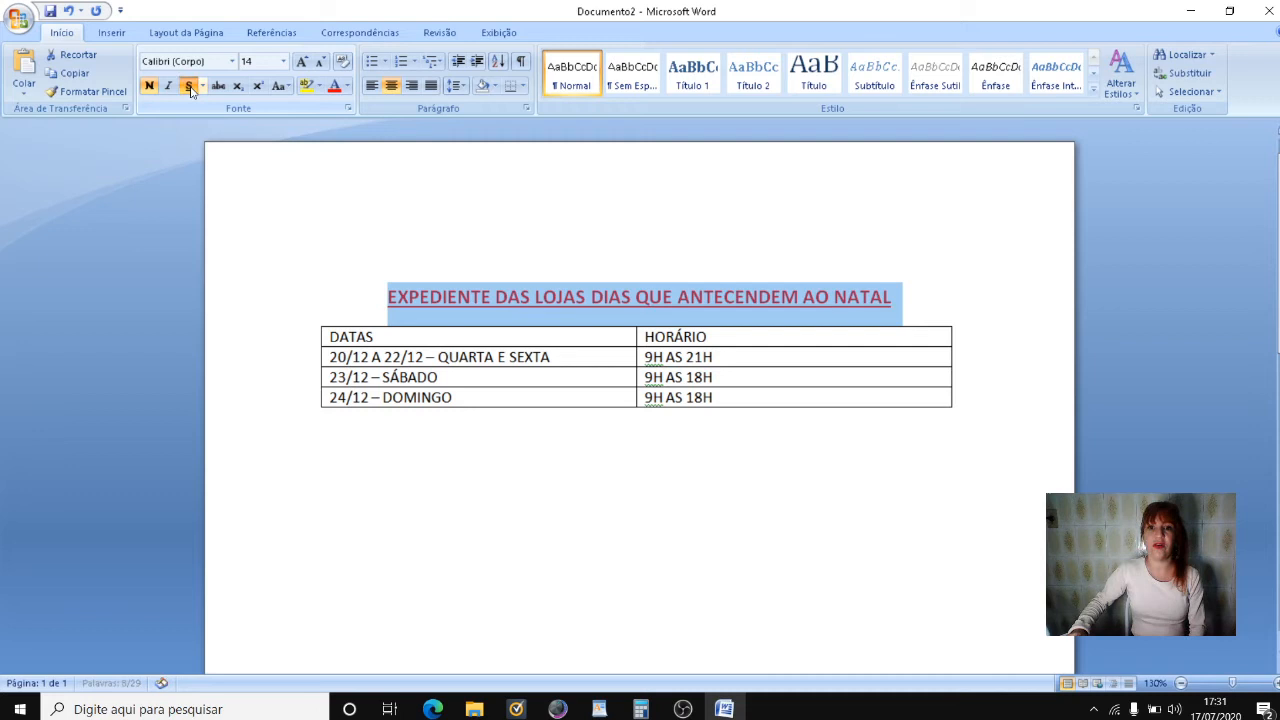
pyautogui.click(848, 491)
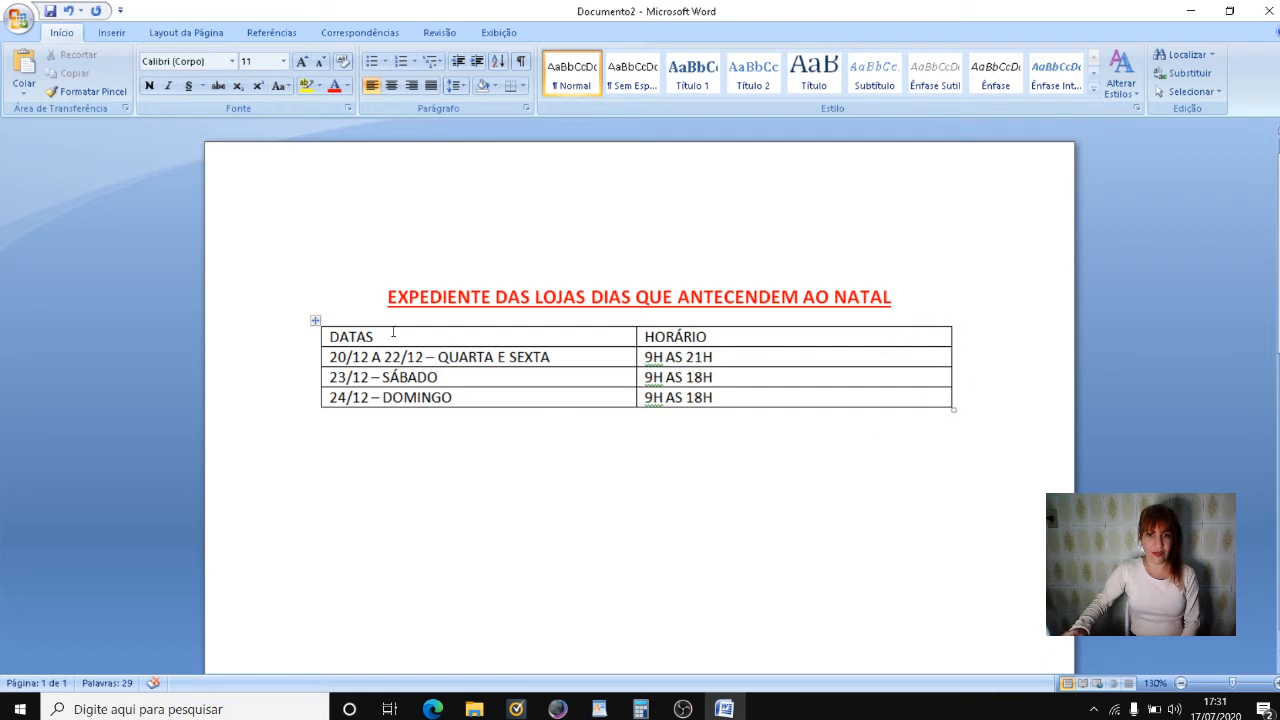
pyautogui.click(314, 323)
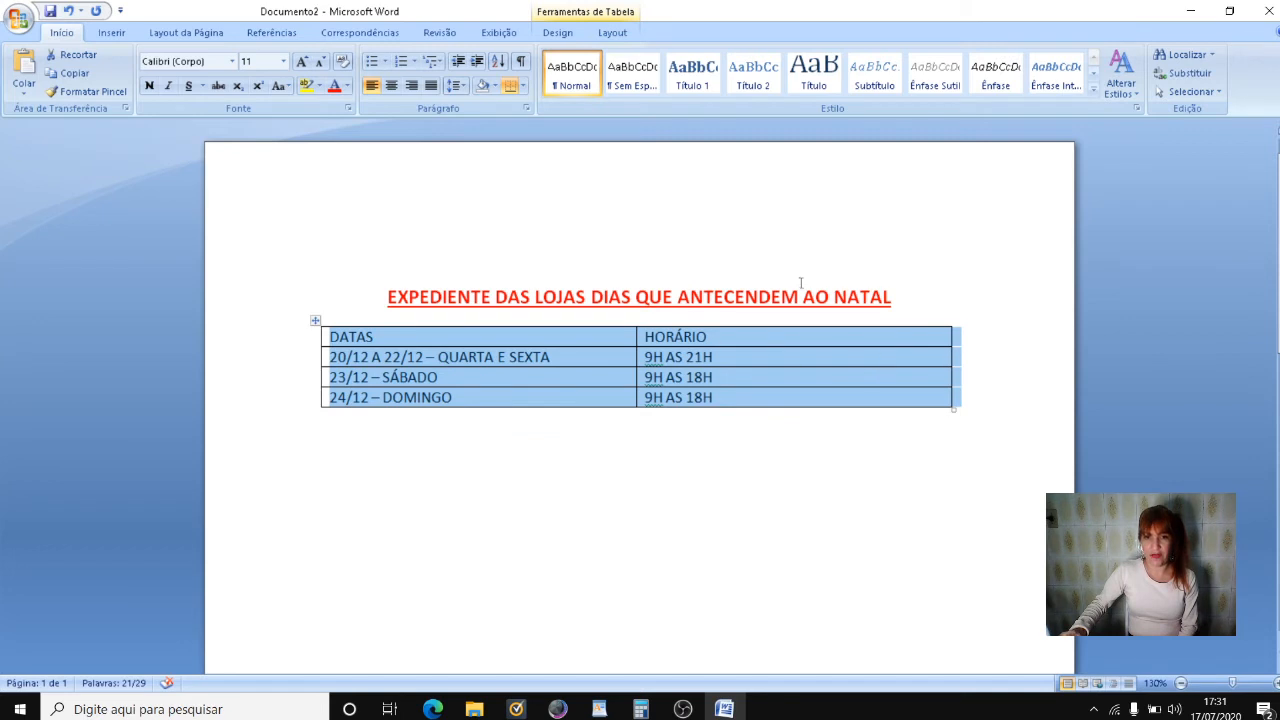
pyautogui.click(803, 464)
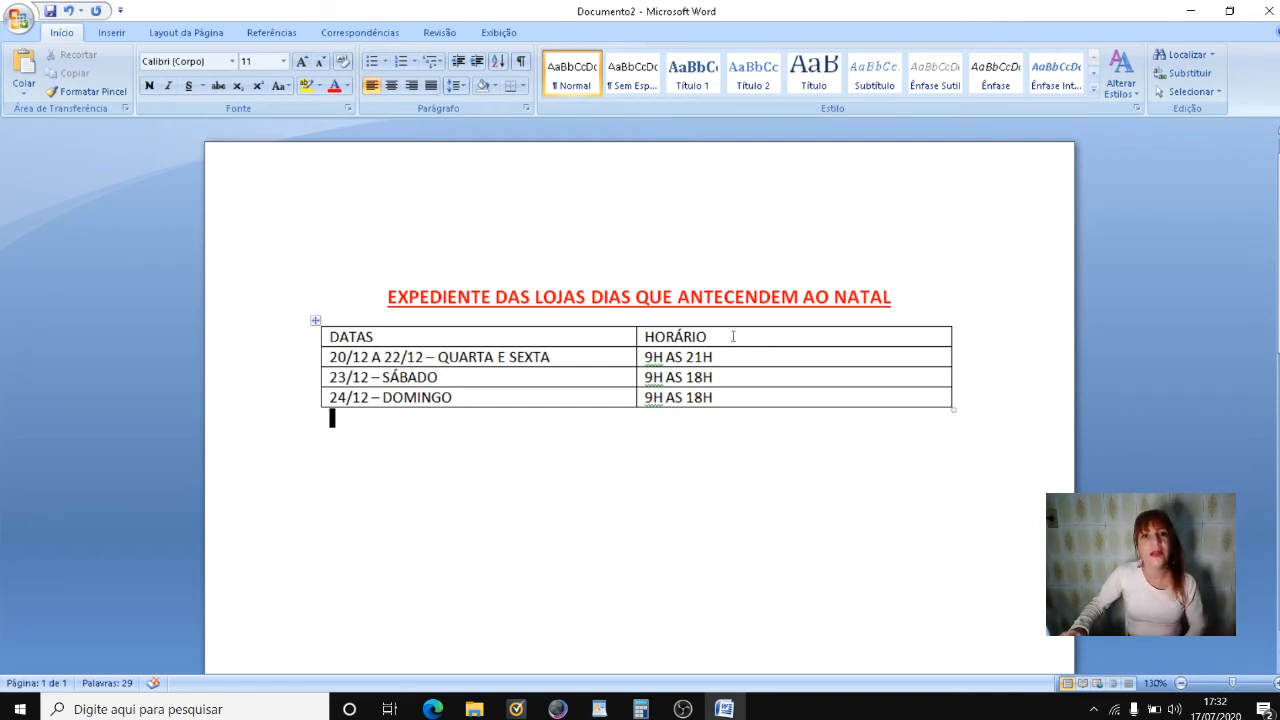
pyautogui.click(766, 375)
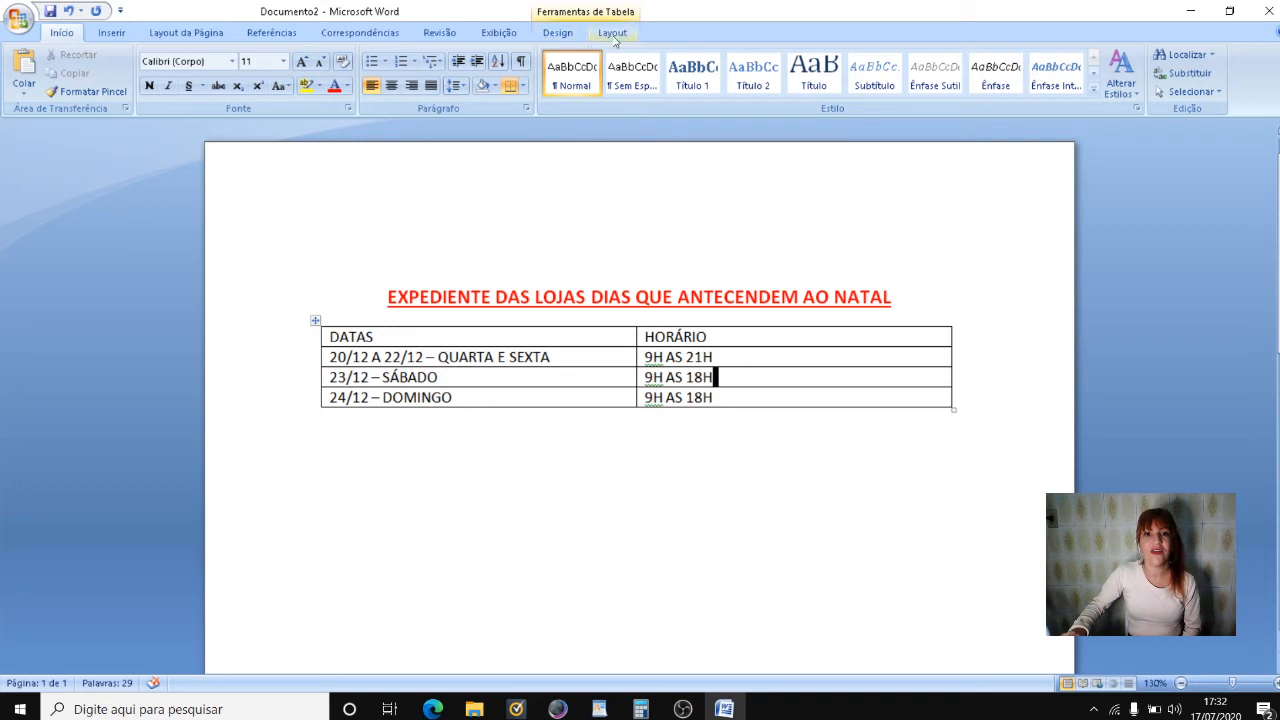
# Try the table style "Sombreamento Claro - Ênfase 4" on the whole table, and undo it.
pyautogui.click(314, 324)
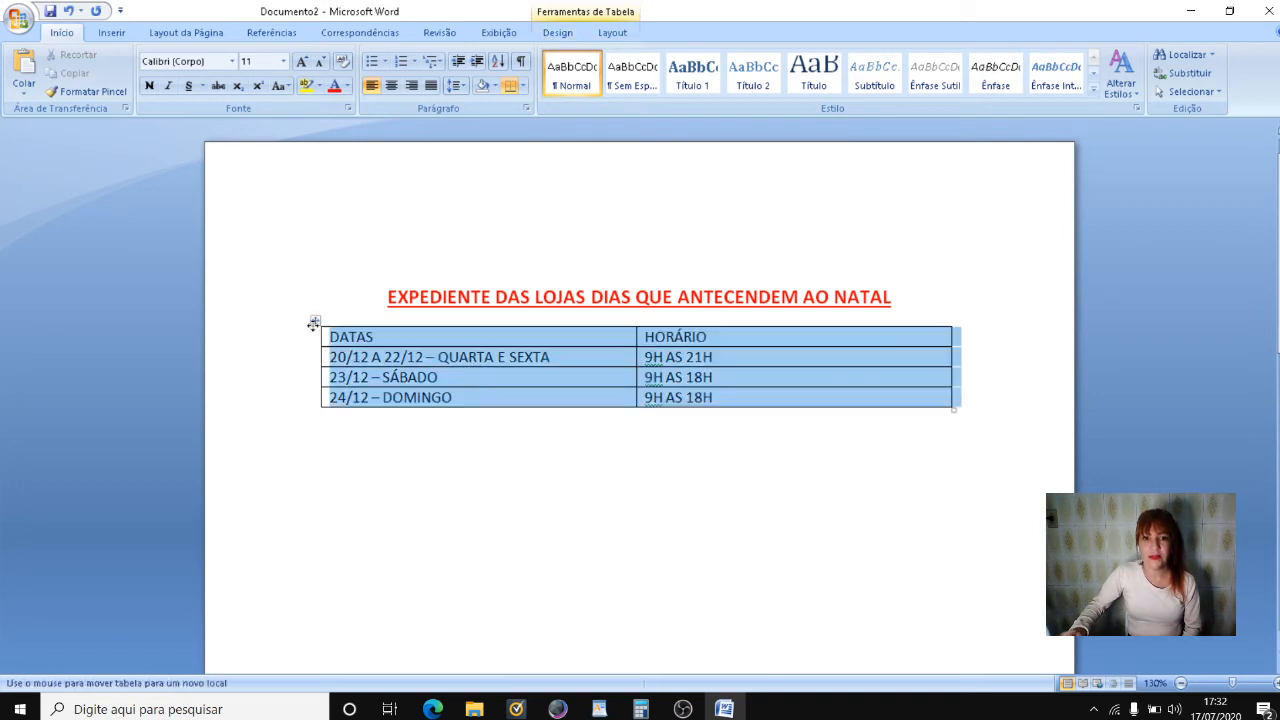
pyautogui.click(558, 33)
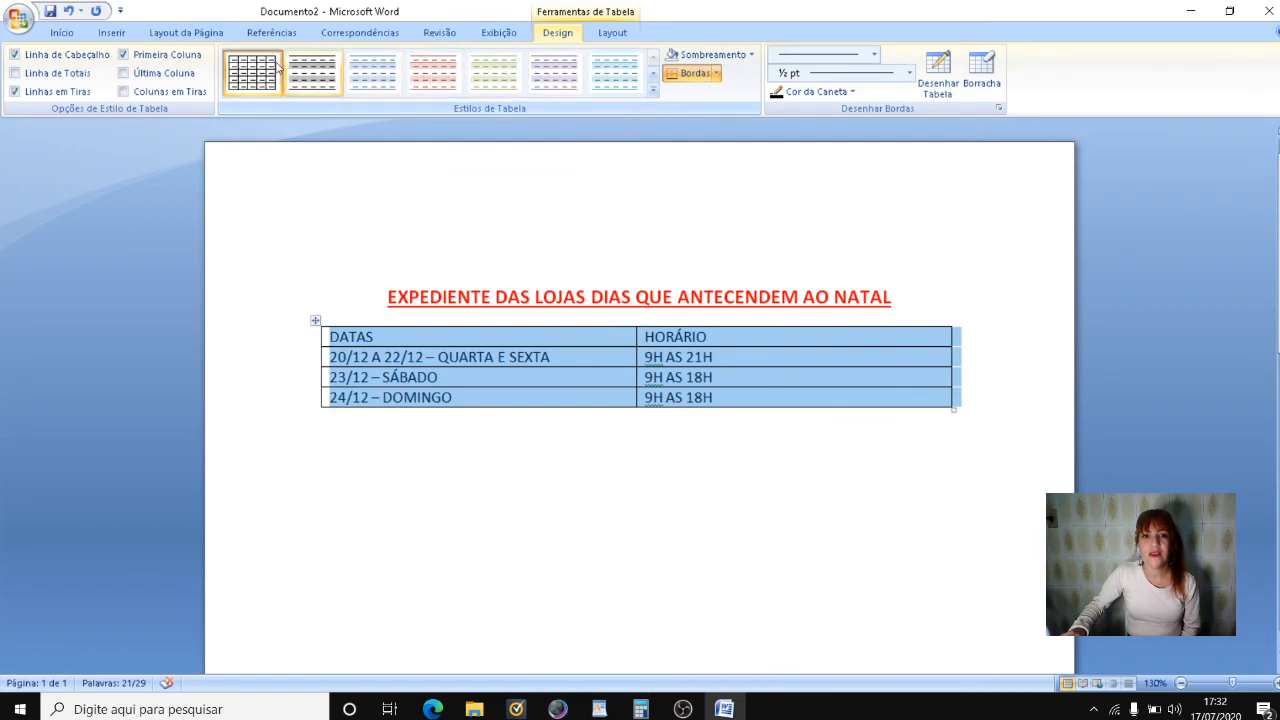
pyautogui.click(566, 89)
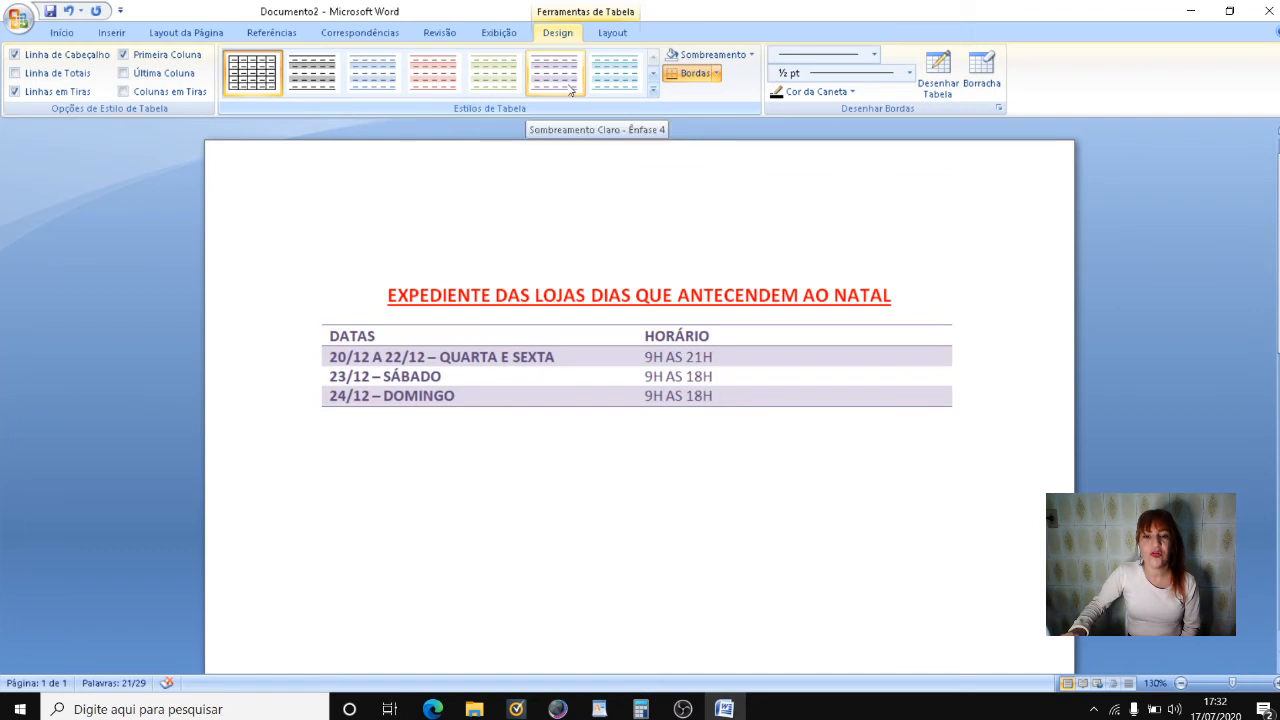
pyautogui.hotkey('ctrl', 'z')
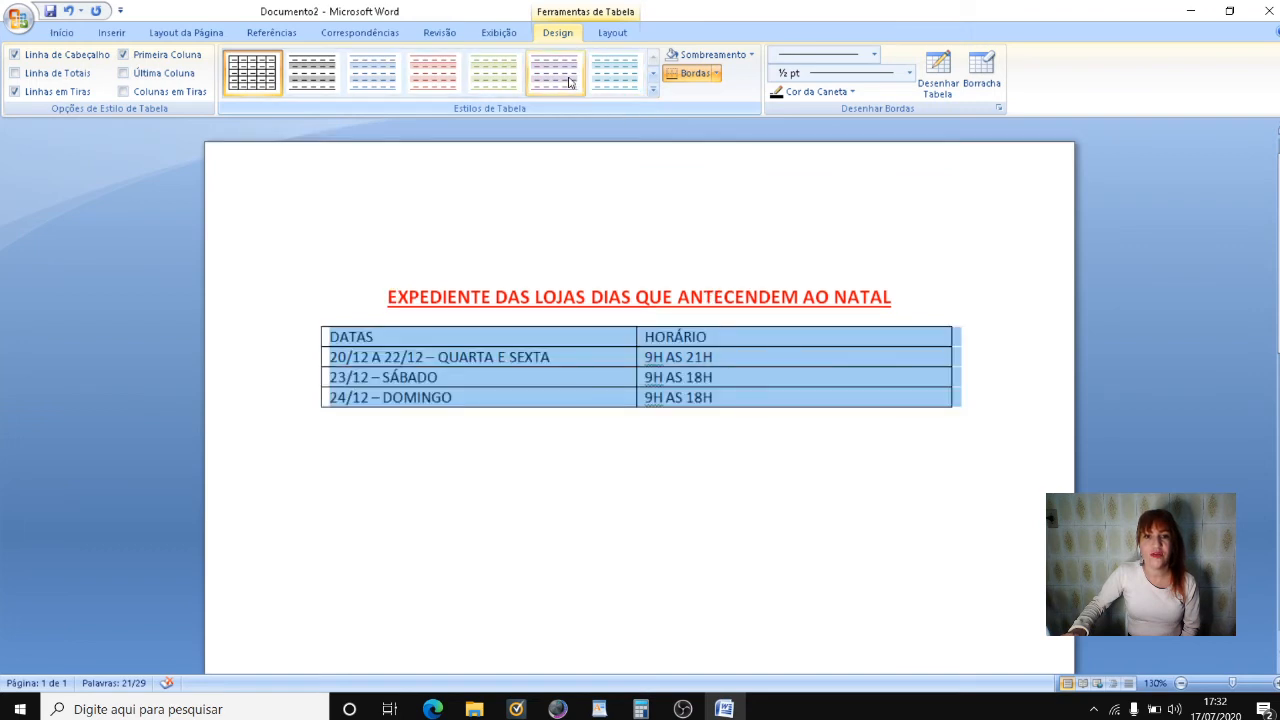